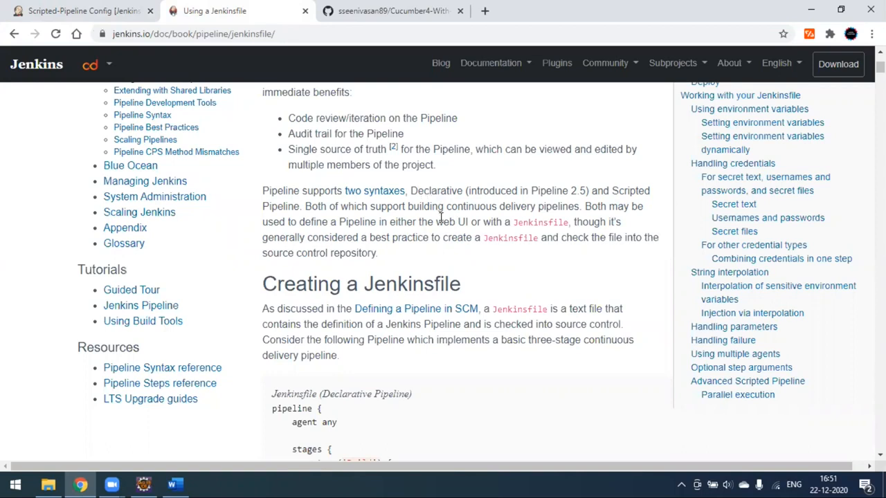
# Read the Jenkins documentation section on creating a Jenkinsfile and its declarative pipeline example.
pyautogui.scroll(-2, 442, 221)
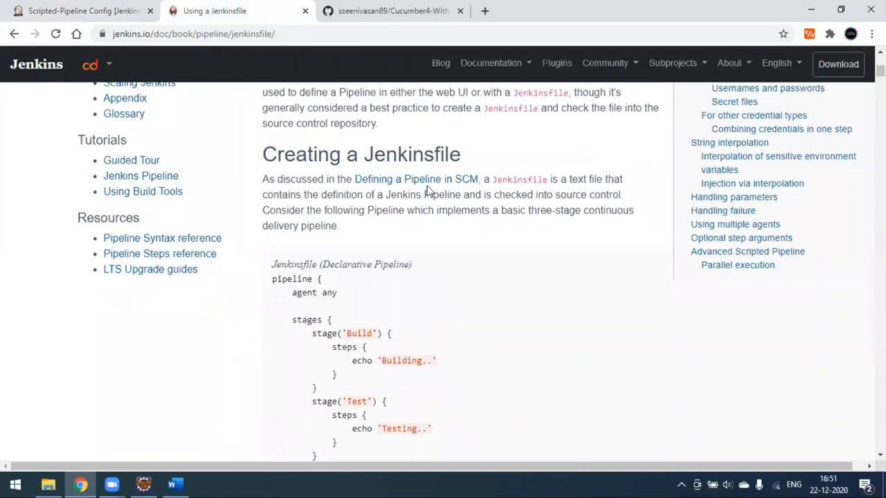
pyautogui.scroll(-1, 344, 298)
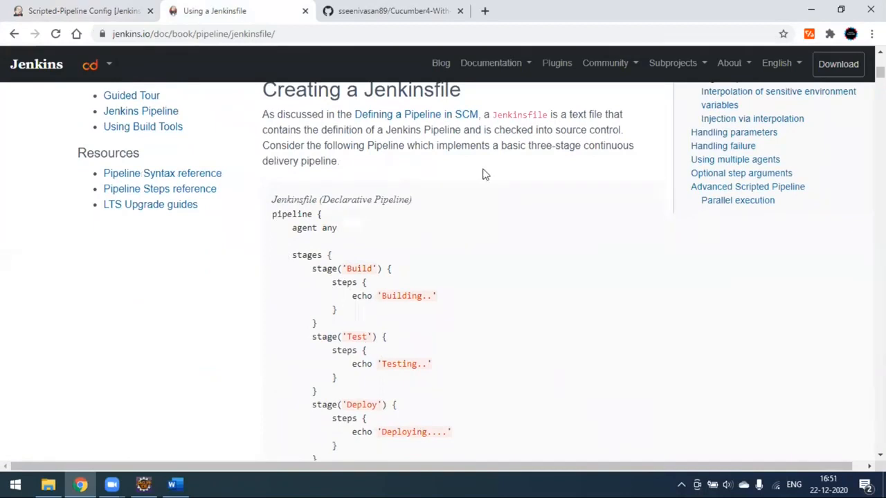
# Try the Pipeline script from SCM definition and its SCM choices in the Scripted-Pipeline configuration, and restore the Pipeline script definition.
pyautogui.click(119, 15)
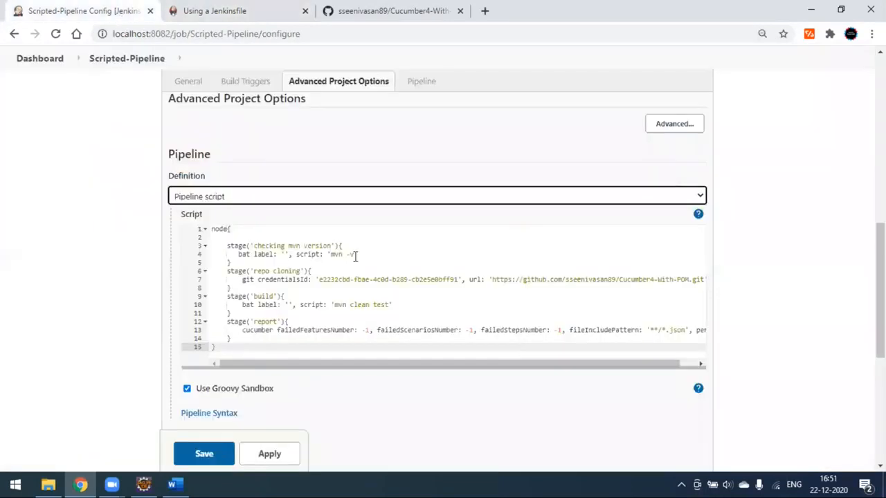
pyautogui.click(243, 199)
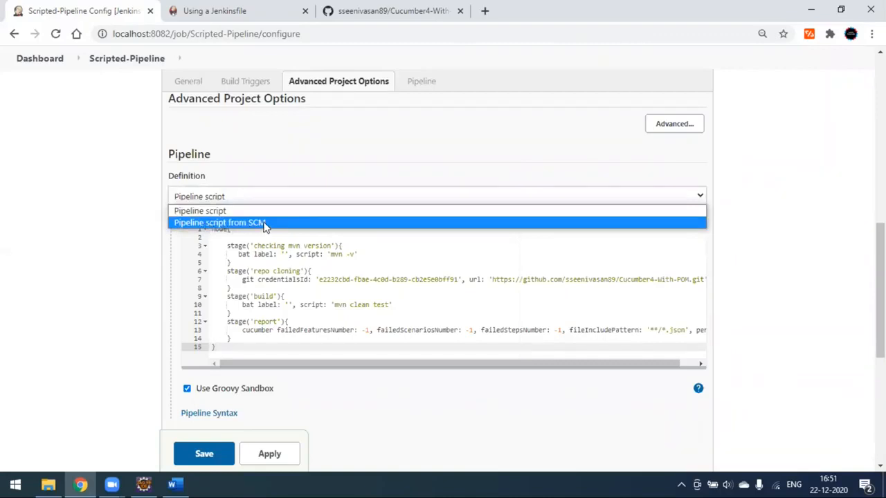
pyautogui.click(264, 224)
pyautogui.click(259, 233)
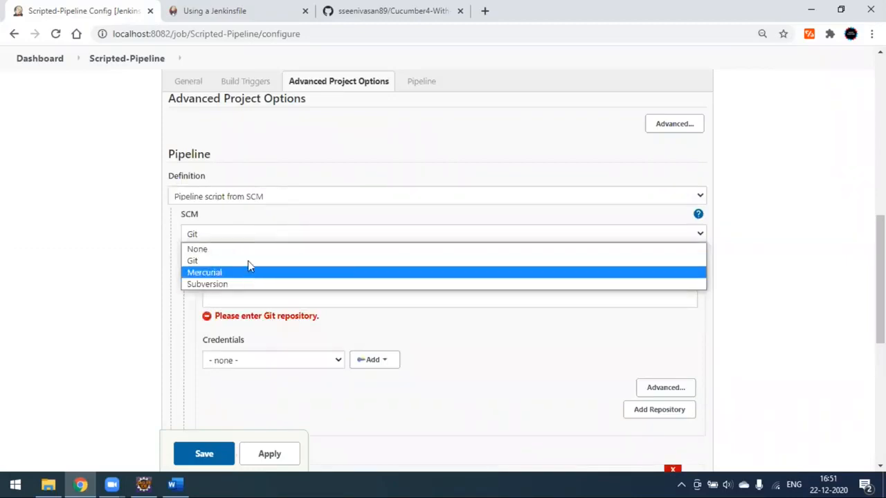
pyautogui.click(136, 250)
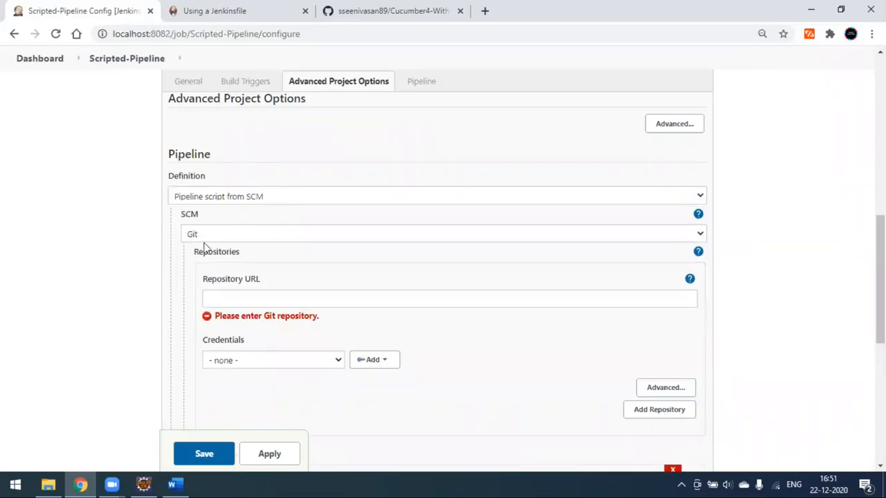
pyautogui.click(249, 236)
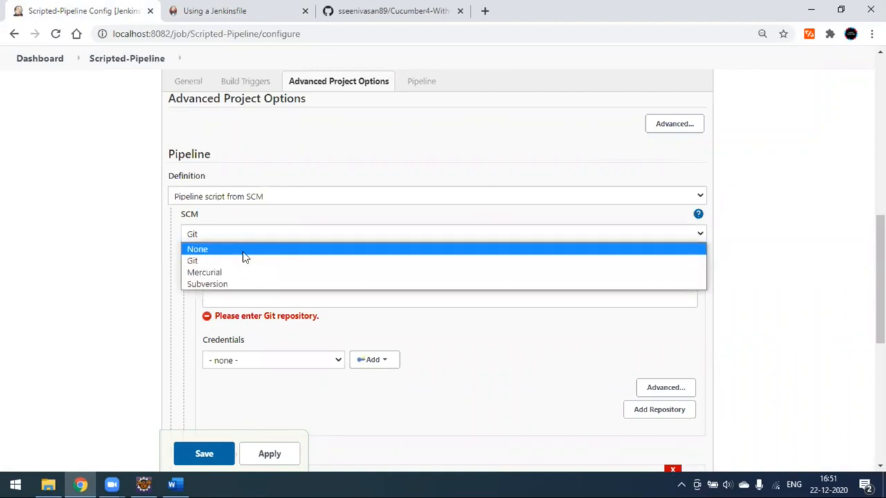
pyautogui.click(267, 201)
pyautogui.click(263, 210)
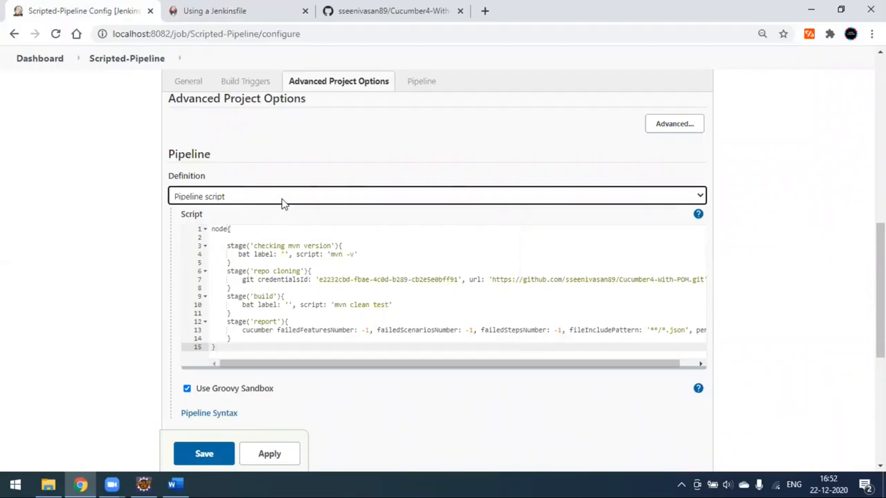
# Return to the Jenkinsfile documentation and highlight the required file name in the Creating a Jenkinsfile section.
pyautogui.click(250, 10)
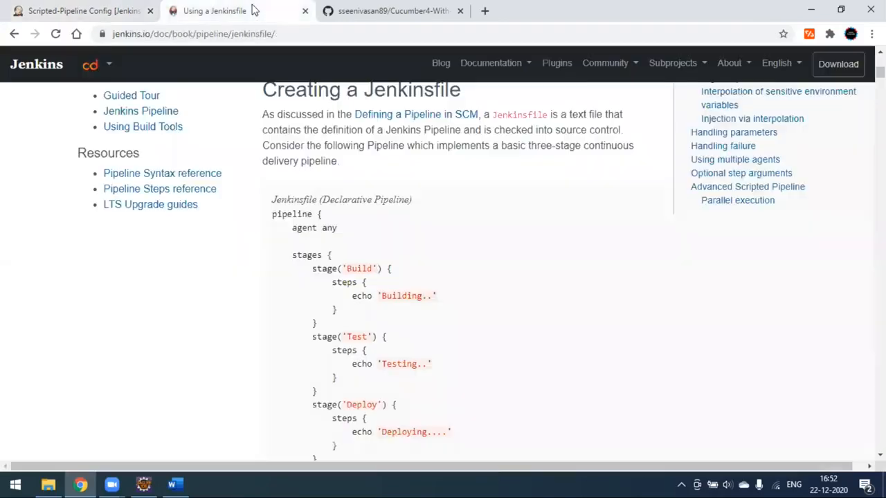
pyautogui.scroll(1, 415, 279)
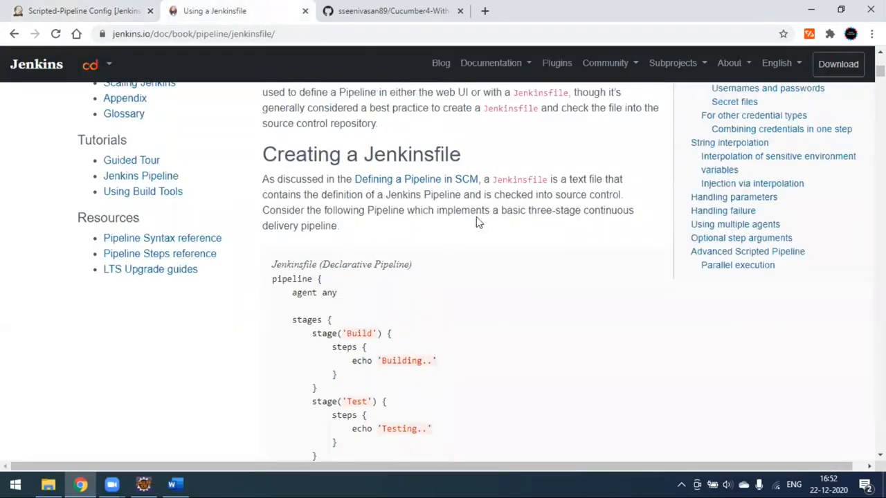
pyautogui.doubleClick(517, 181)
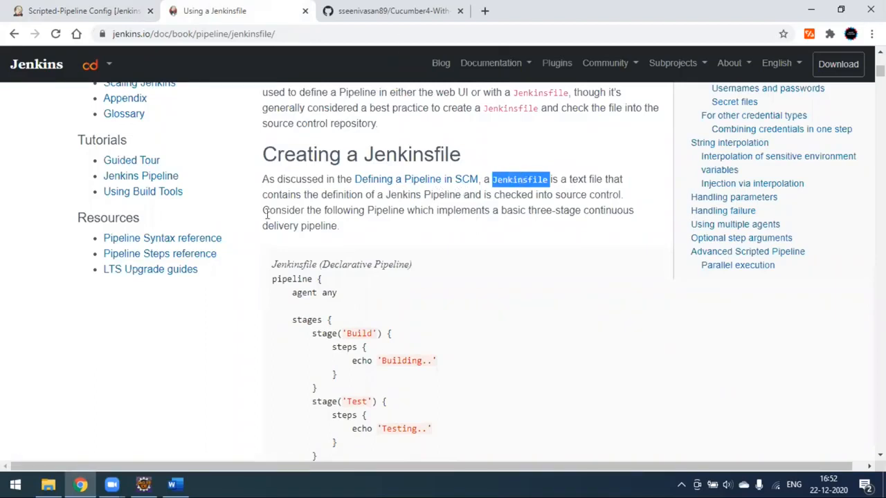
# Switch to Eclipse, dismiss the push results, and create a file named Jenkinsfile in the Cucumber4Pom project root.
pyautogui.click(143, 485)
pyautogui.click(611, 316)
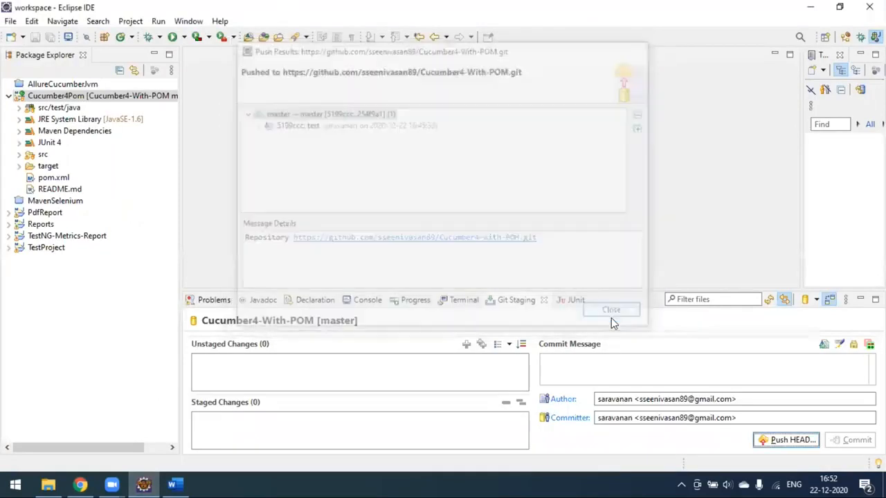
pyautogui.rightClick(72, 99)
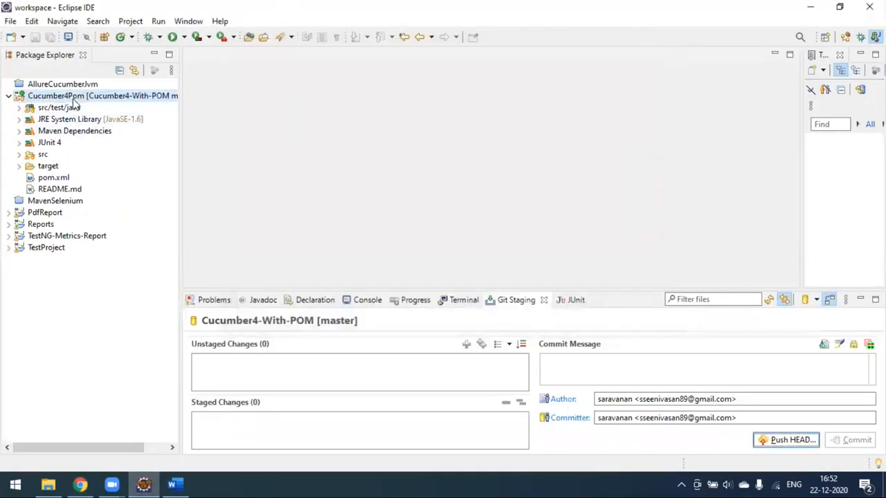
pyautogui.moveTo(110, 24)
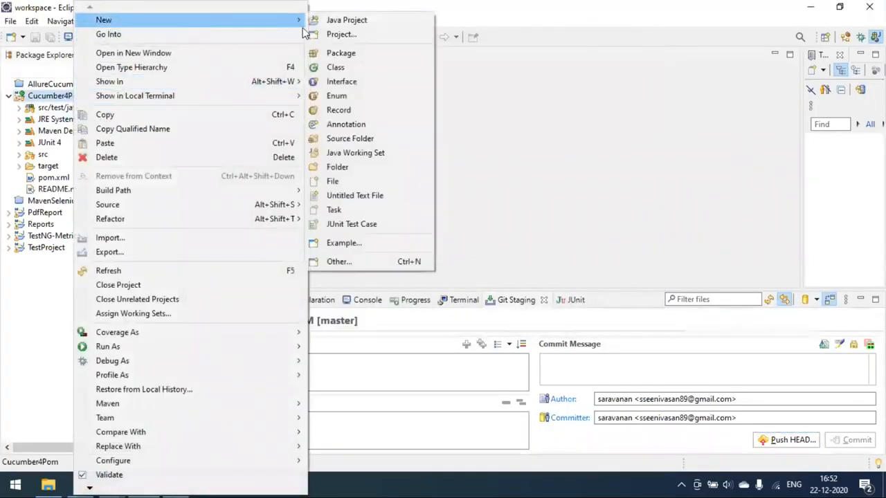
pyautogui.click(351, 182)
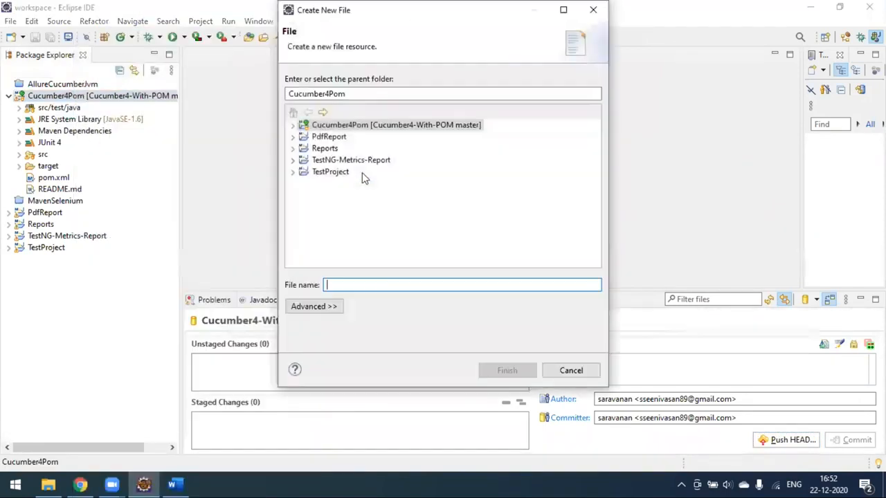
pyautogui.write('Jenkinsfile')
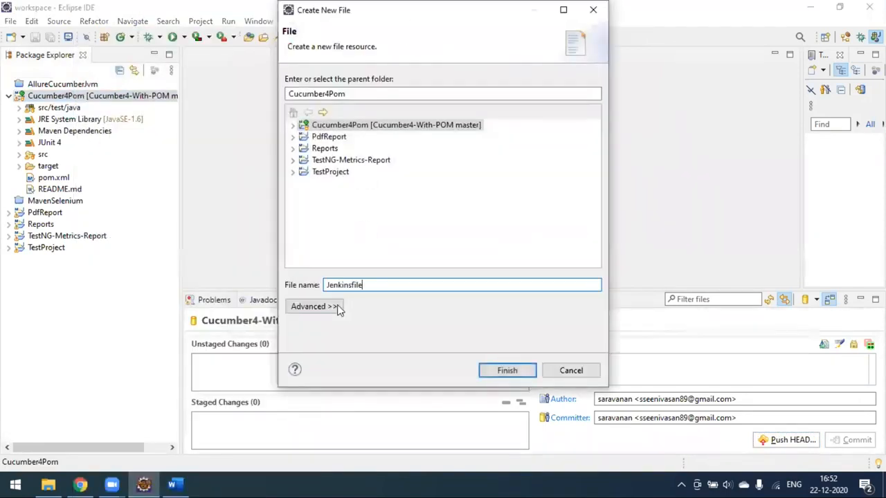
pyautogui.click(507, 372)
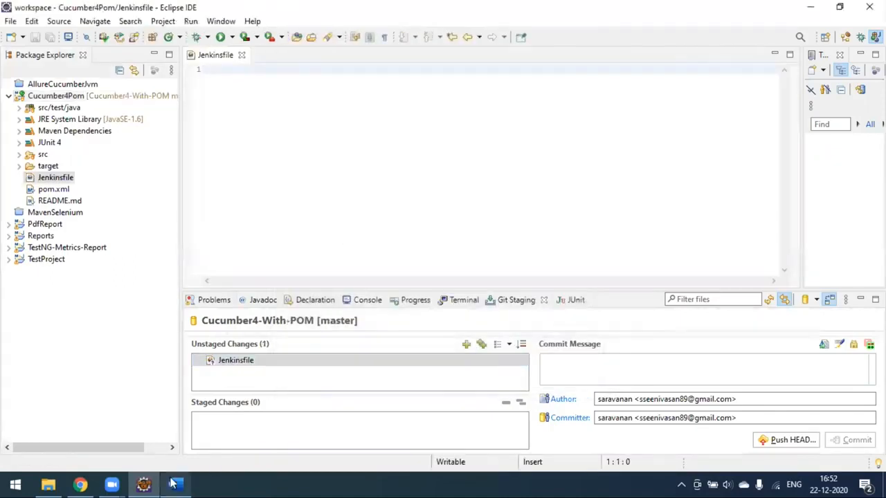
# Copy the declarative pipeline example from the Jenkins documentation in Chrome into the empty Jenkinsfile in Eclipse.
pyautogui.click(80, 485)
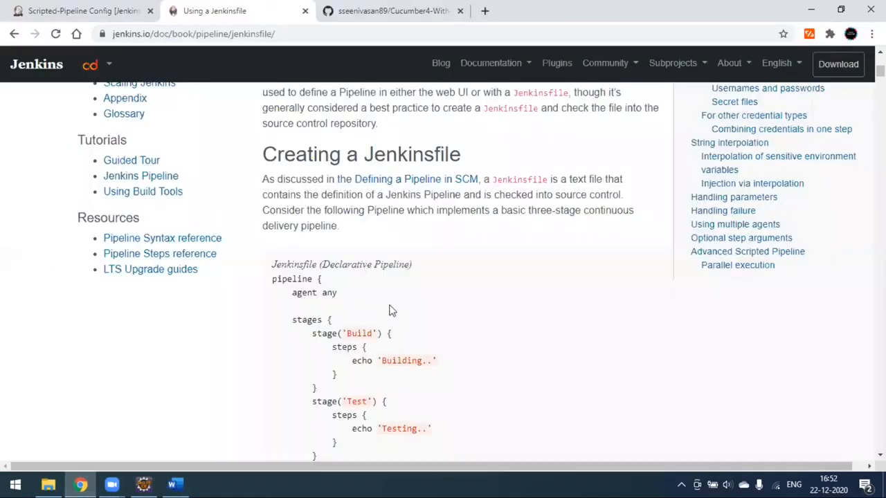
pyautogui.scroll(-2, 389, 311)
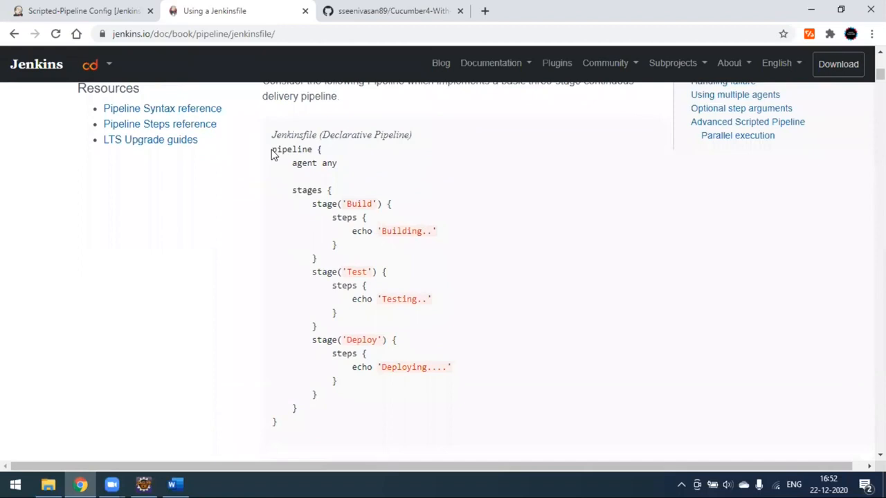
pyautogui.moveTo(272, 154); pyautogui.dragTo(296, 421)
pyautogui.hotkey('ctrl', 'c')
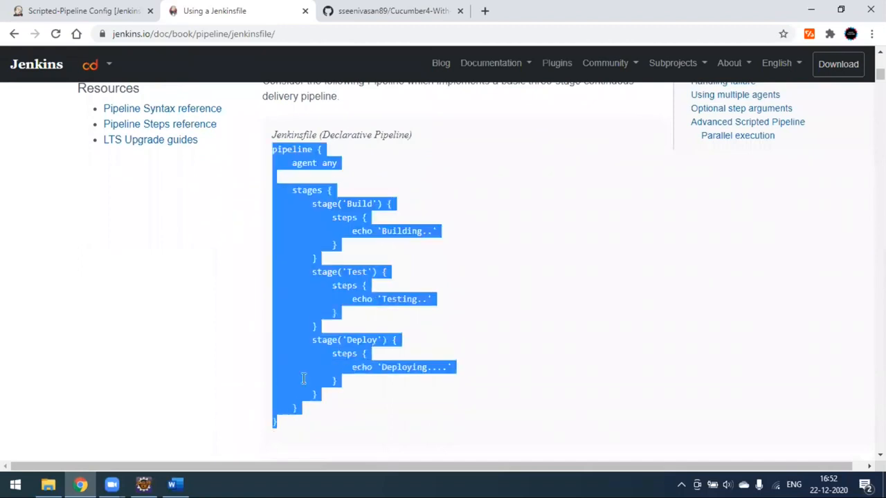
pyautogui.click(142, 485)
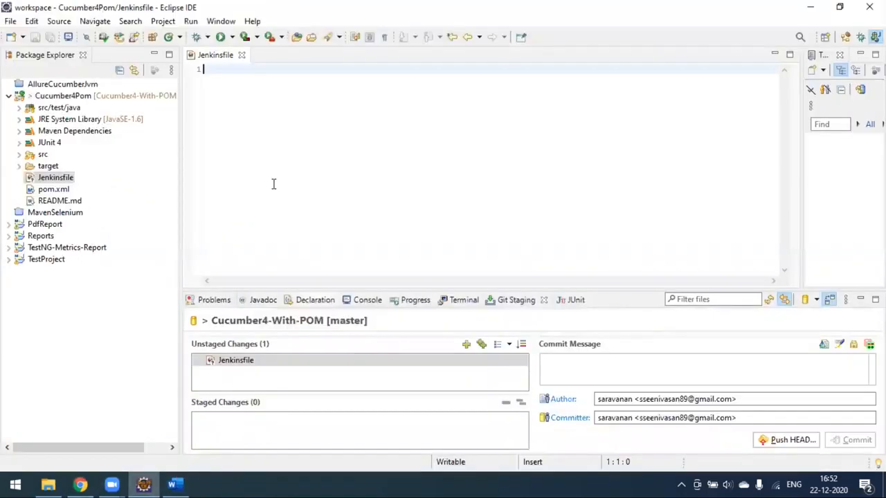
pyautogui.hotkey('ctrl', 'v')
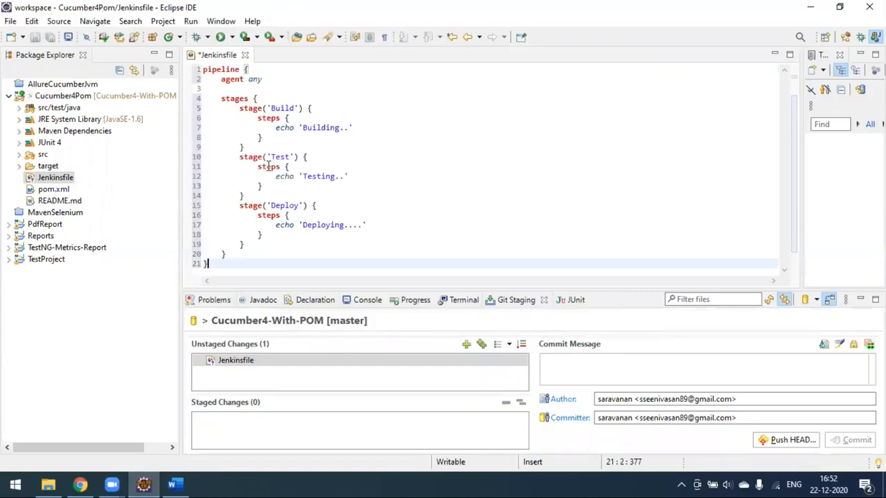
# Rename the Build stage in the Jenkinsfile as Maven Version.
pyautogui.doubleClick(280, 108)
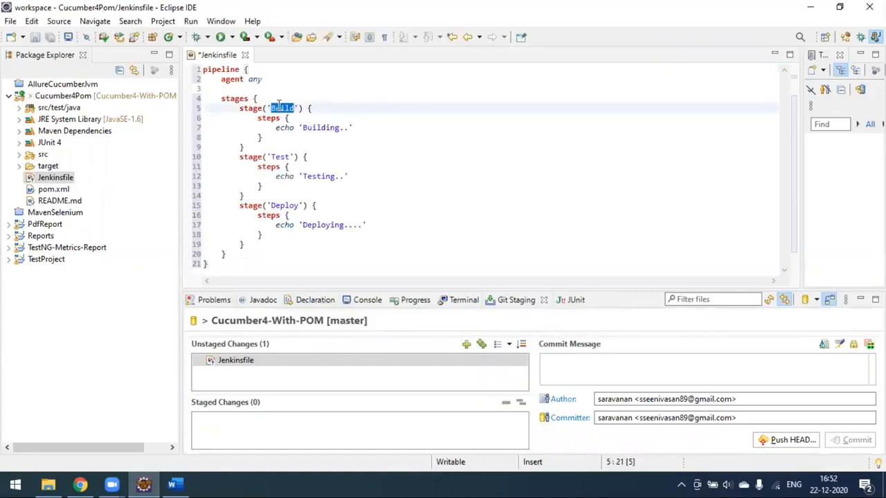
pyautogui.write('Maven ')
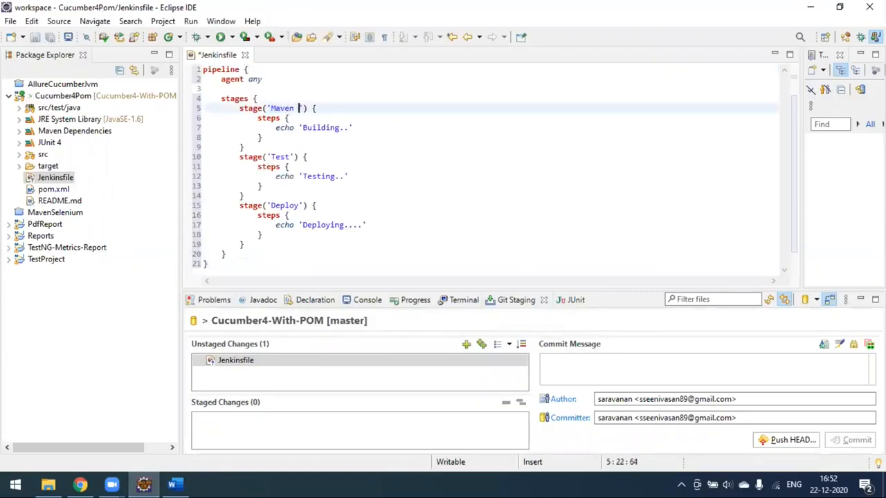
pyautogui.write('Version')
# Switch to Chrome and generate a Windows Batch Script snippet for mvn -v with the Scripted-Pipeline job's Snippet Generator.
pyautogui.click(80, 485)
pyautogui.click(83, 10)
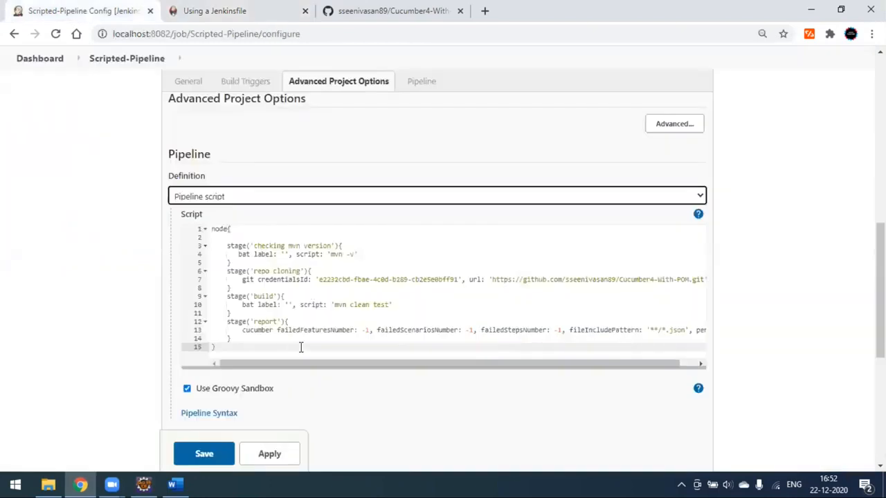
pyautogui.moveTo(236, 256); pyautogui.dragTo(374, 256)
pyautogui.click(410, 262)
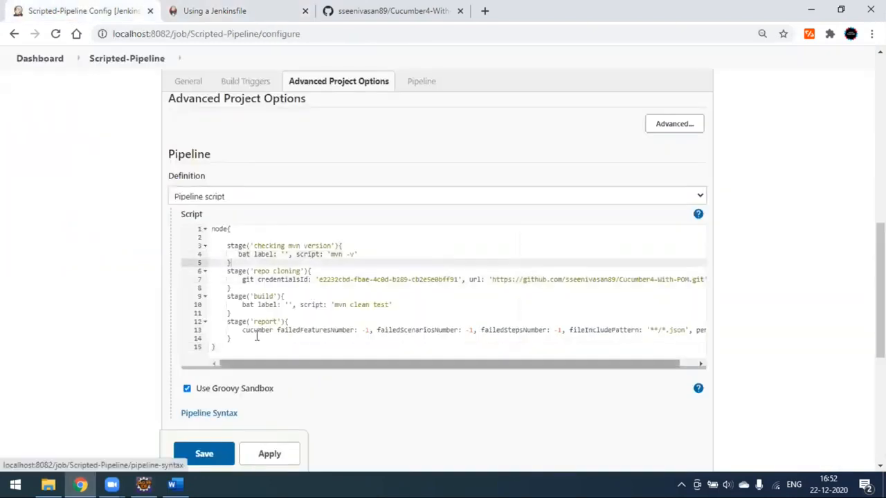
pyautogui.click(218, 415)
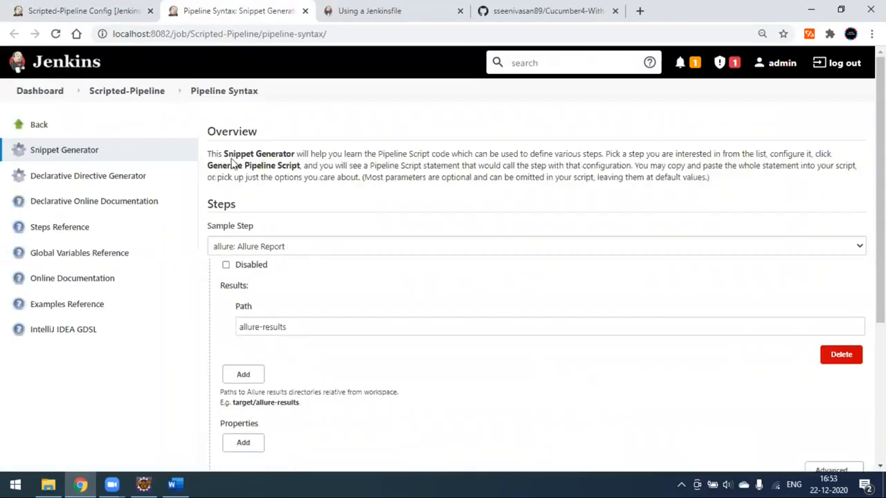
pyautogui.click(295, 248)
pyautogui.press('b')
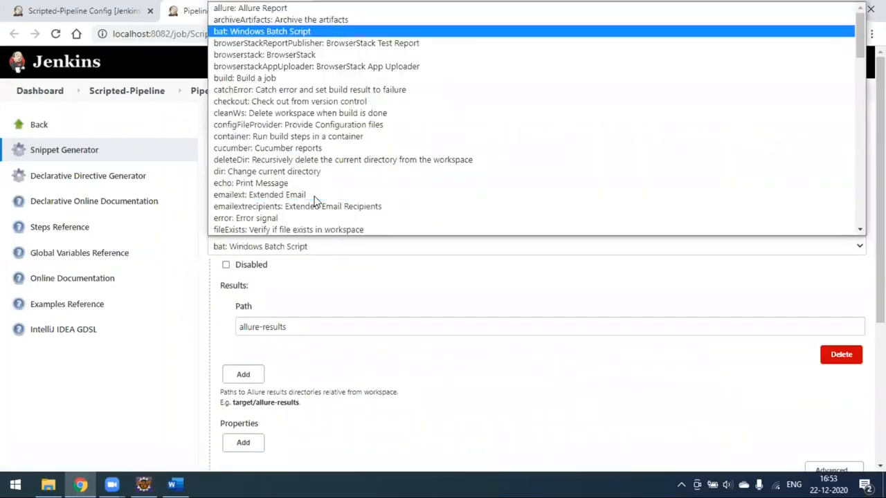
pyautogui.click(317, 32)
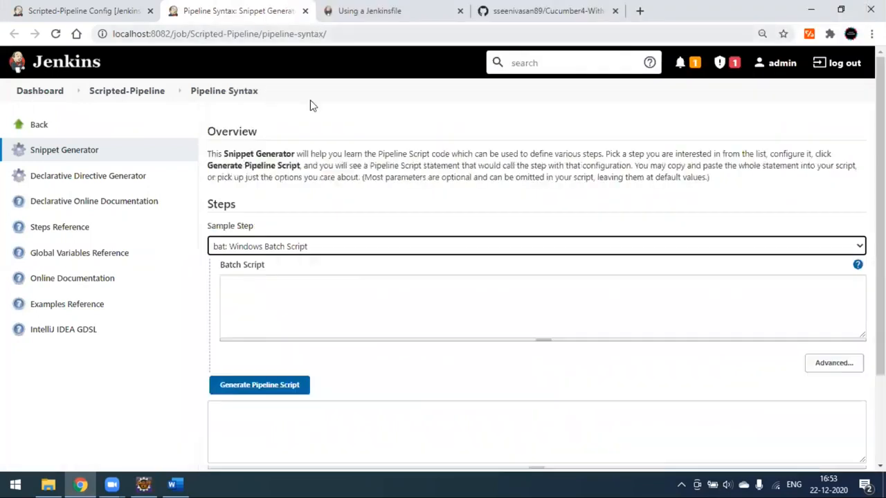
pyautogui.click(298, 296)
pyautogui.write('mvn -v')
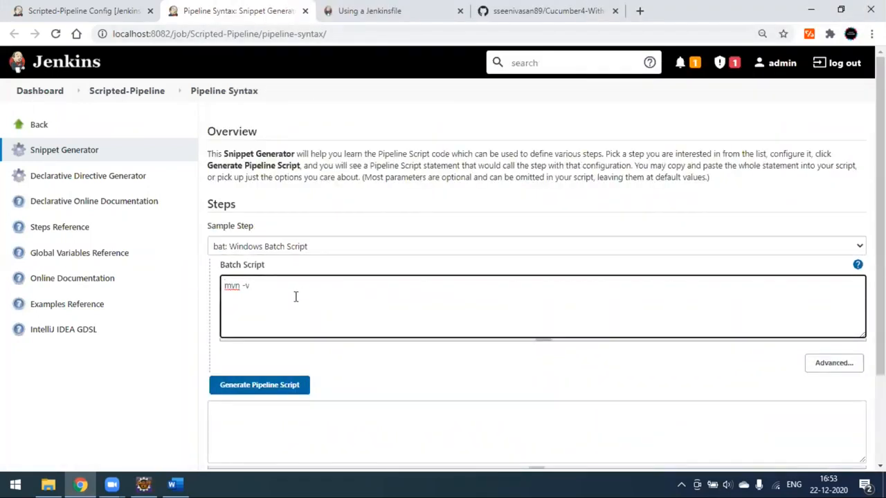
pyautogui.click(276, 386)
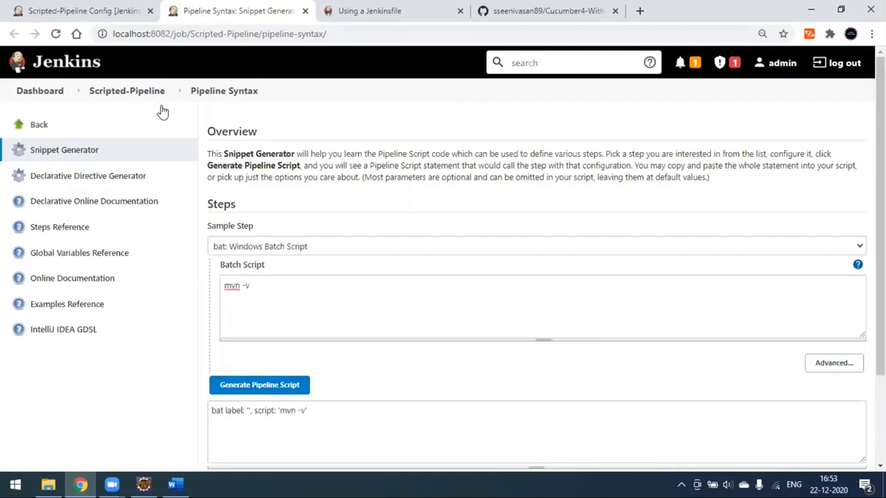
# Replace the Maven Version stage's echo line in Eclipse with the mvn -v bat command copied from the Scripted-Pipeline job's script.
pyautogui.click(98, 8)
pyautogui.moveTo(363, 253); pyautogui.dragTo(238, 255)
pyautogui.hotkey('ctrl', 'c')
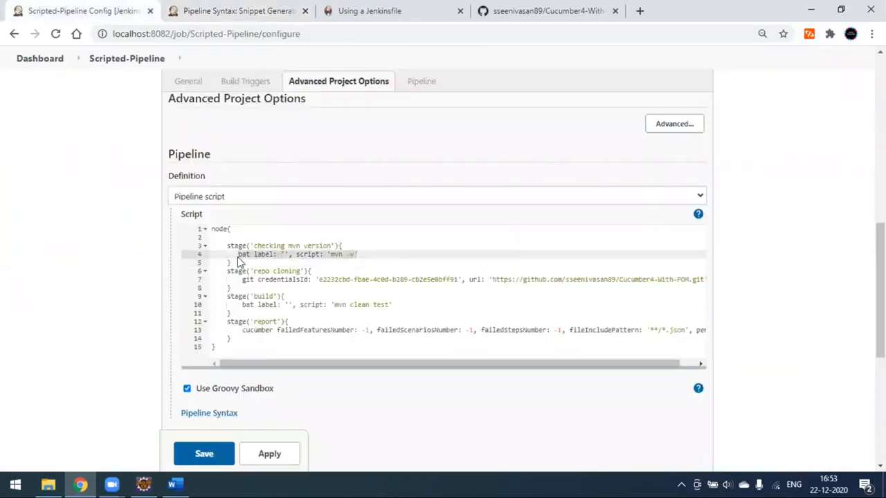
pyautogui.click(143, 484)
pyautogui.moveTo(276, 128); pyautogui.dragTo(354, 127)
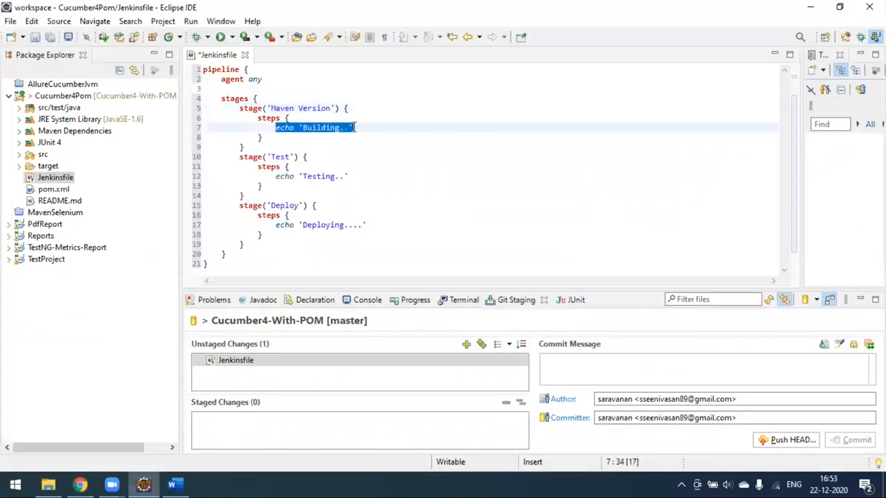
pyautogui.hotkey('ctrl', 'v')
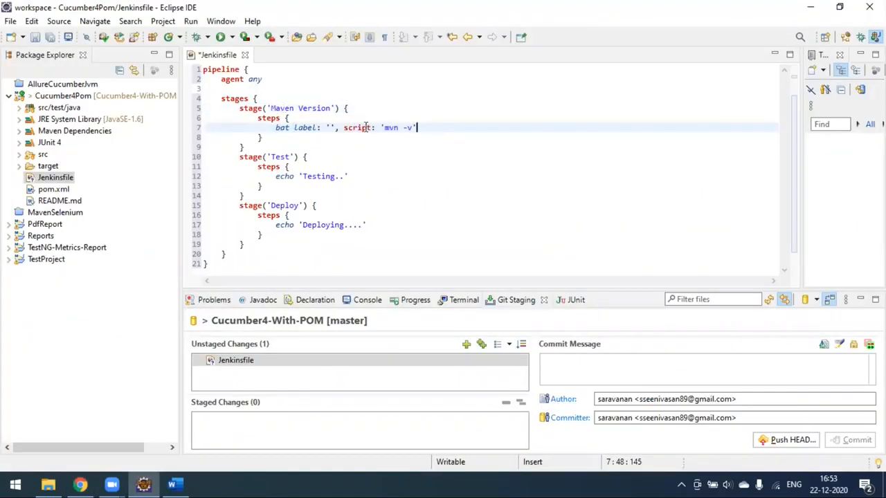
# Delete the Deploy stage from the Jenkinsfile and rename the Test stage as Running Test.
pyautogui.moveTo(240, 205); pyautogui.dragTo(250, 239)
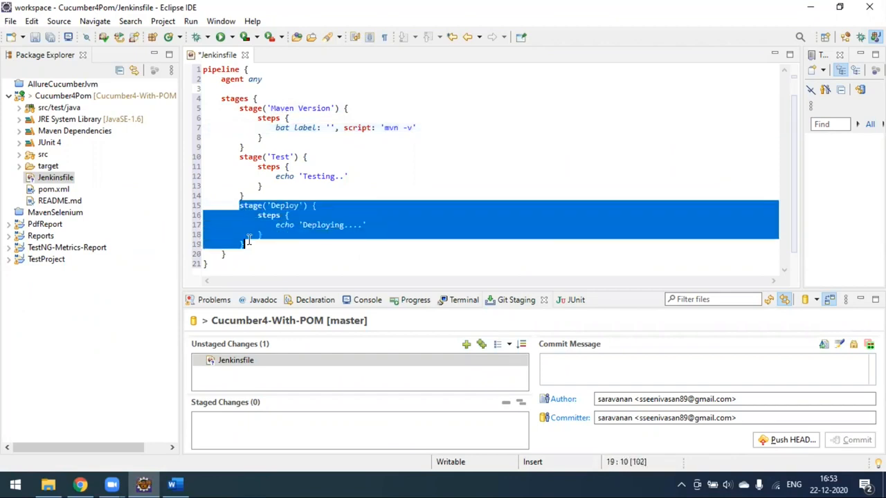
pyautogui.press('Delete')
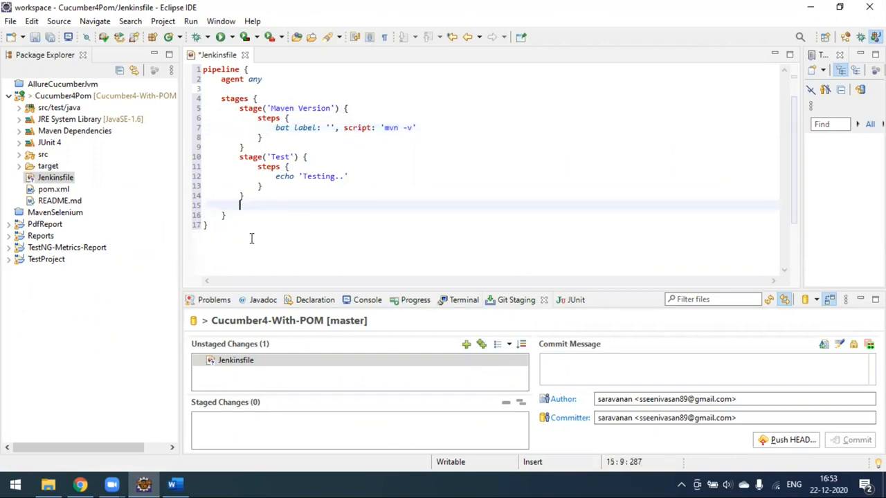
pyautogui.doubleClick(280, 157)
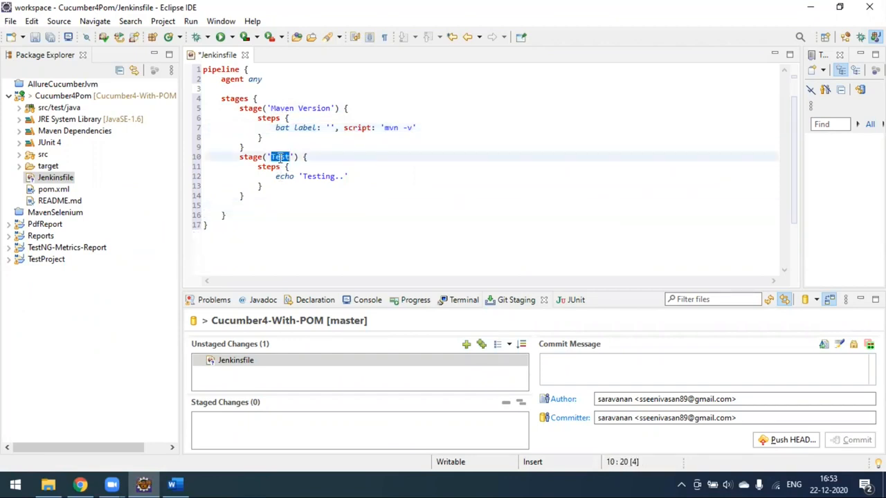
pyautogui.write('Running Te')
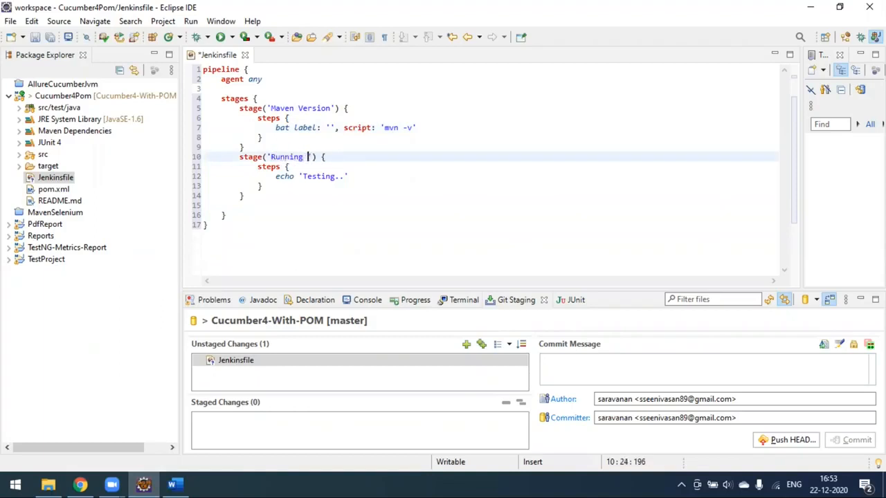
pyautogui.write('st')
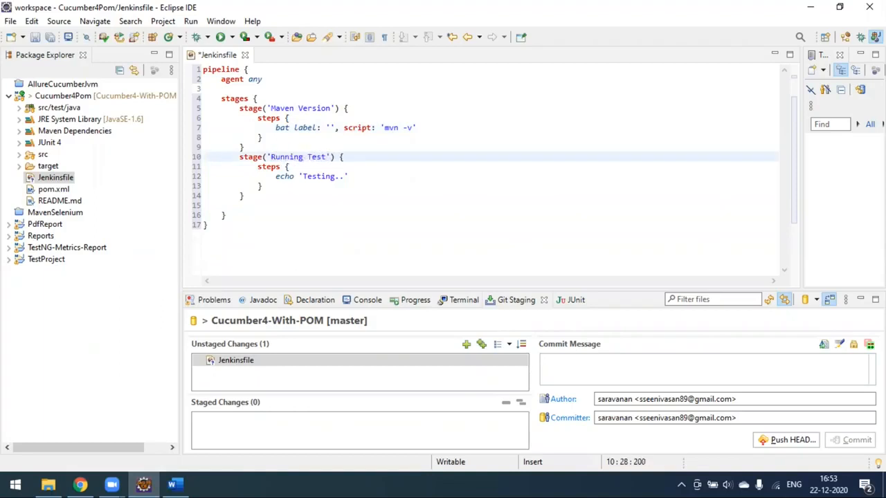
# Replace the Running Test stage's echo line with the mvn clean test bat command copied from the Scripted-Pipeline job's script in Chrome, and save the Jenkinsfile.
pyautogui.click(80, 485)
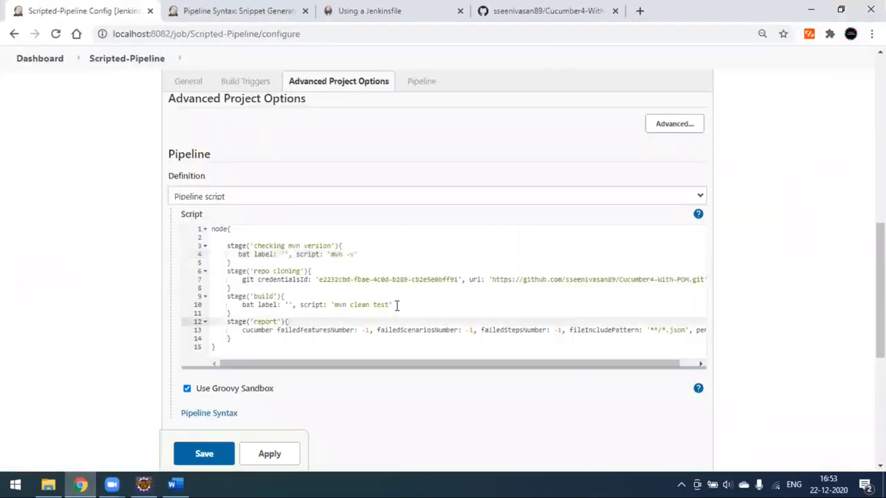
pyautogui.moveTo(397, 305); pyautogui.dragTo(242, 305)
pyautogui.hotkey('ctrl', 'c')
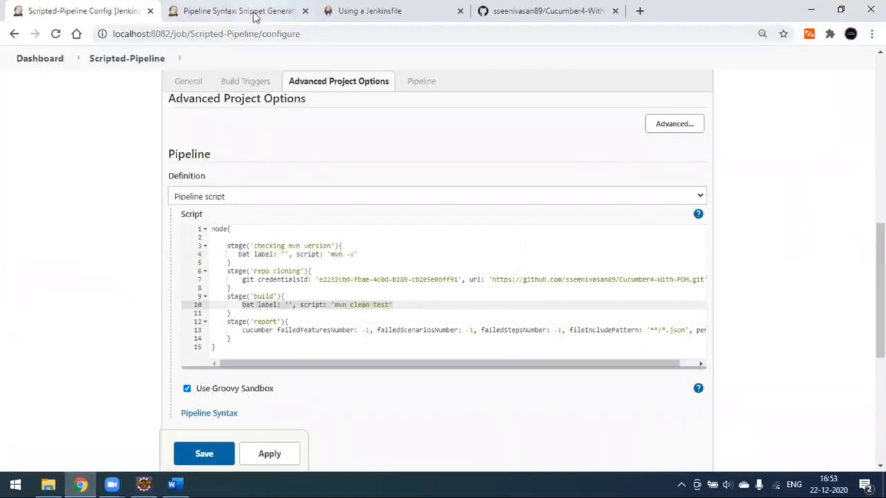
pyautogui.click(143, 484)
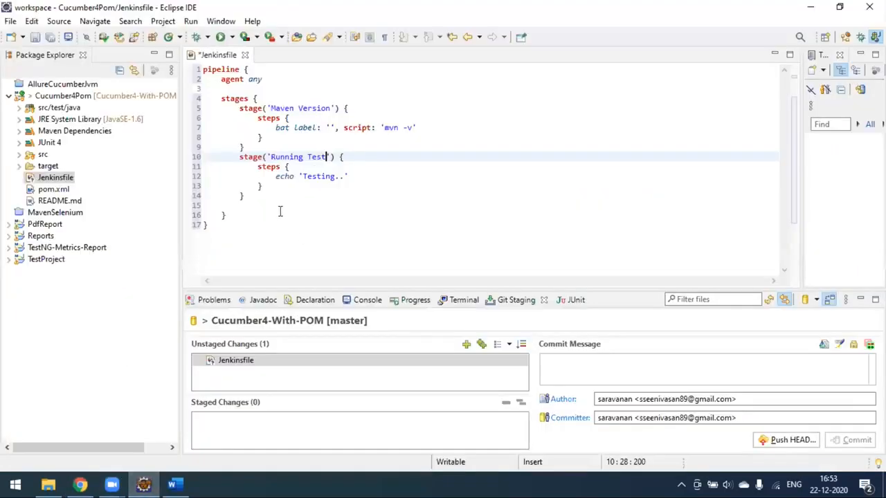
pyautogui.moveTo(277, 176); pyautogui.dragTo(362, 176)
pyautogui.hotkey('ctrl', 'v')
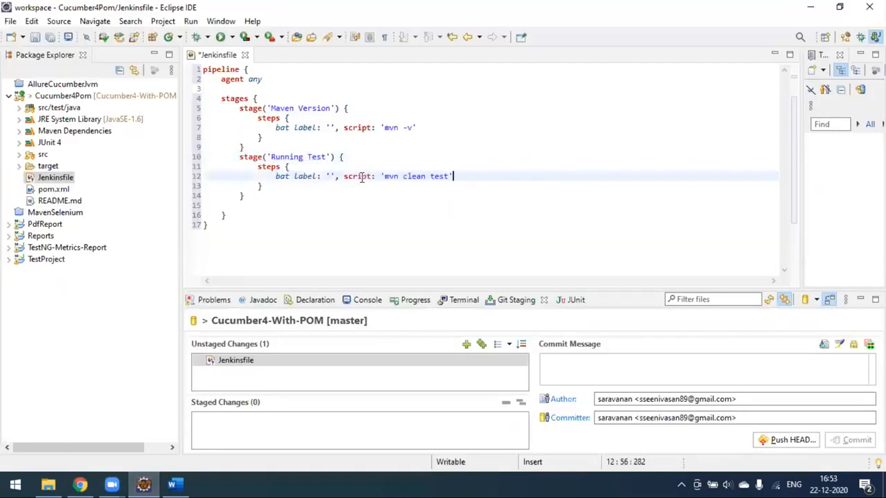
pyautogui.click(431, 205)
pyautogui.hotkey('ctrl', 's')
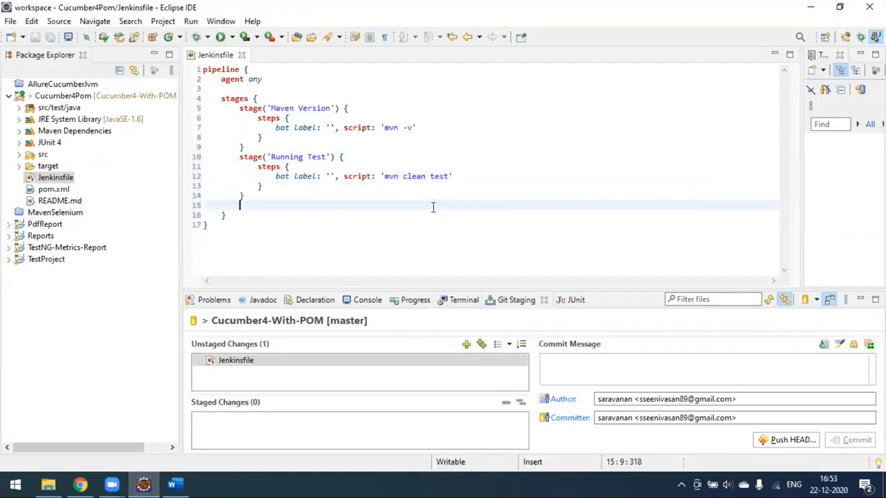
# Stage the Cucumber4Pom project's Jenkinsfile and commit it with the message jenkinsfile, cancelling the push to the remote branch.
pyautogui.click(100, 99)
pyautogui.rightClick(100, 99)
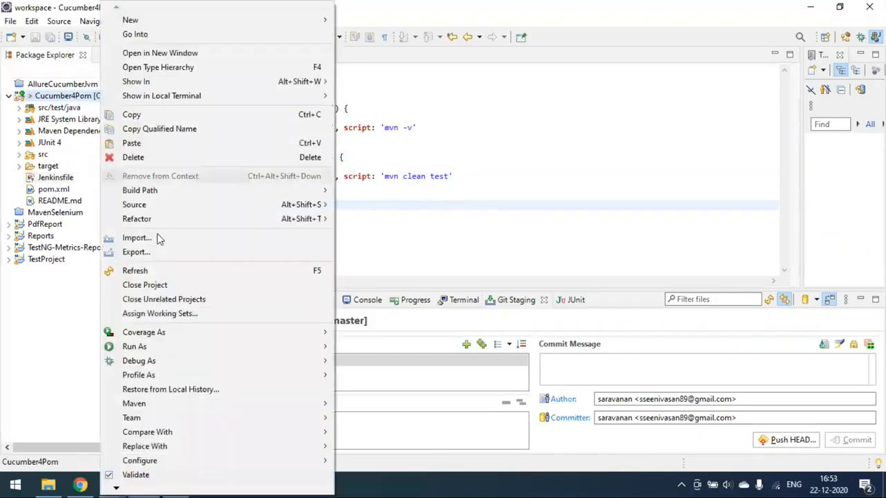
pyautogui.moveTo(323, 417)
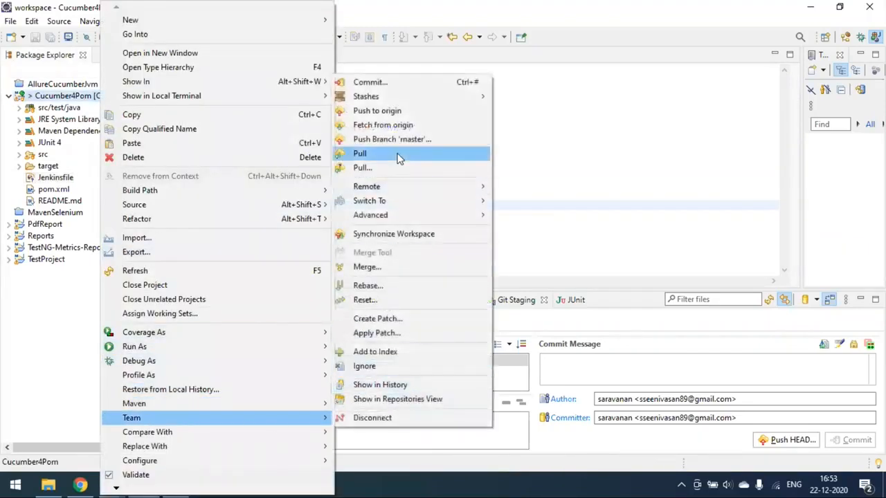
pyautogui.click(388, 82)
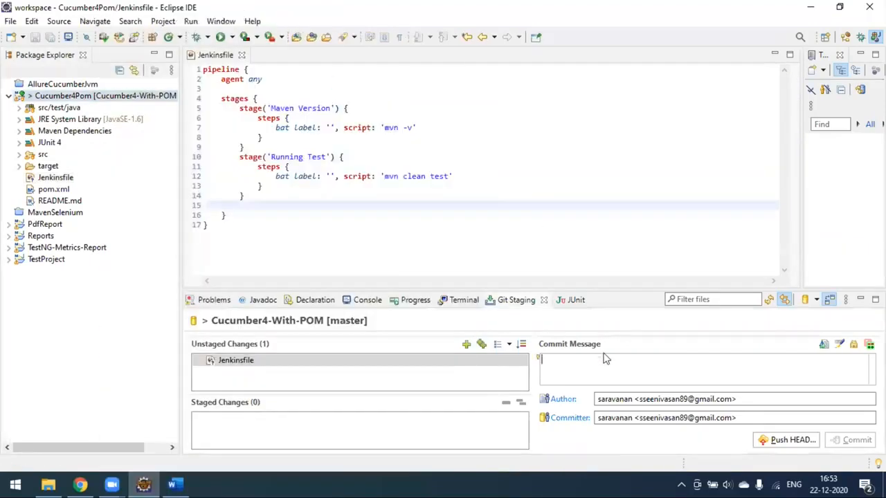
pyautogui.click(481, 345)
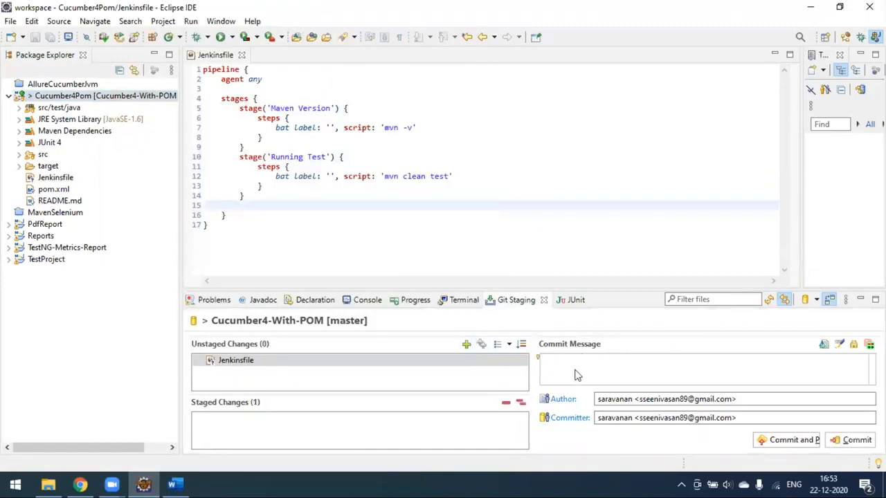
pyautogui.write('jenk')
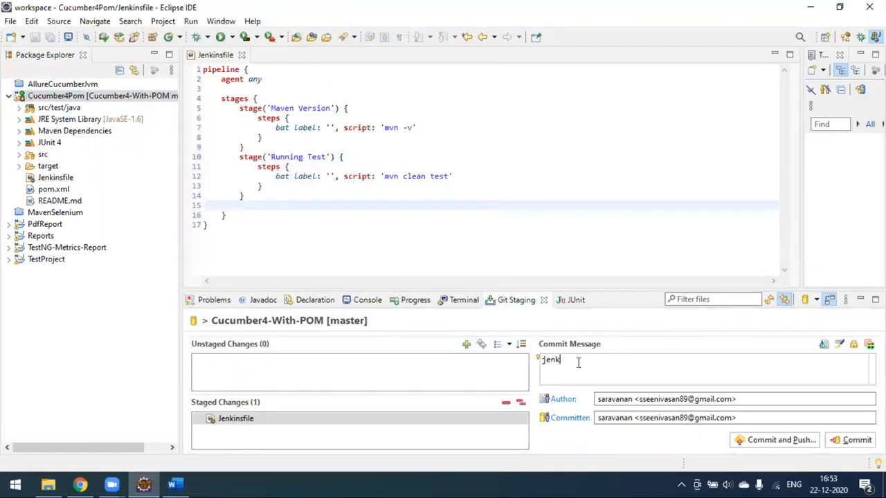
pyautogui.write('insfile')
pyautogui.click(780, 447)
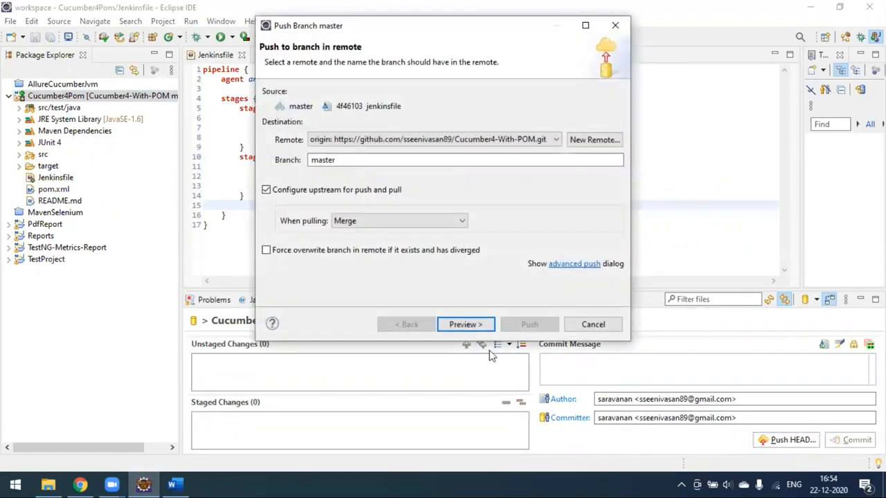
pyautogui.click(469, 324)
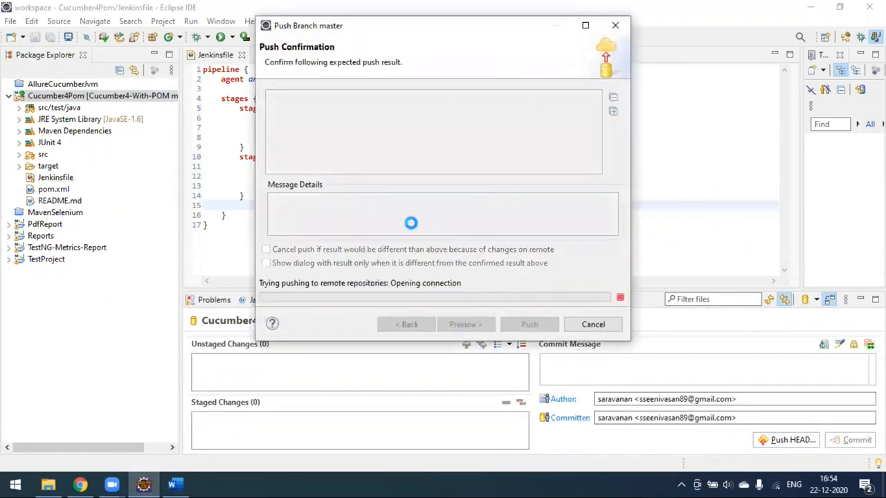
pyautogui.click(573, 323)
# Switch to Chrome and reload the Cucumber4-With-POM repository page on GitHub to check for the Jenkinsfile.
pyautogui.click(87, 481)
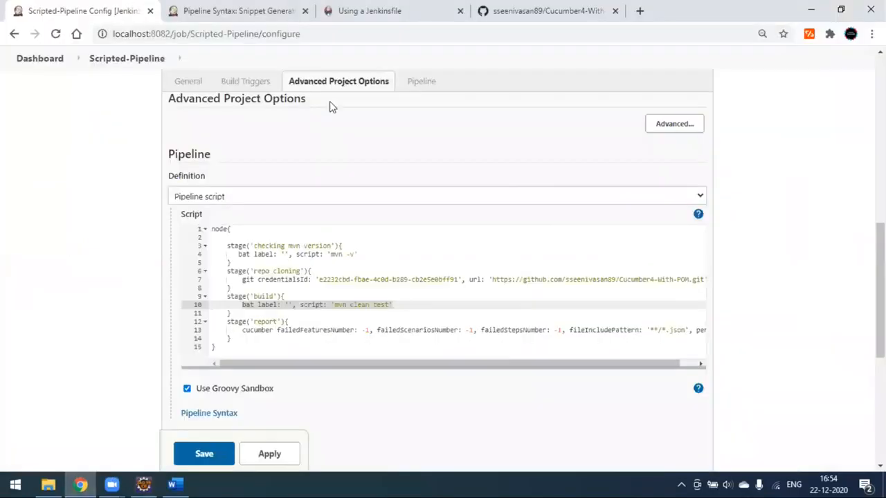
pyautogui.click(553, 10)
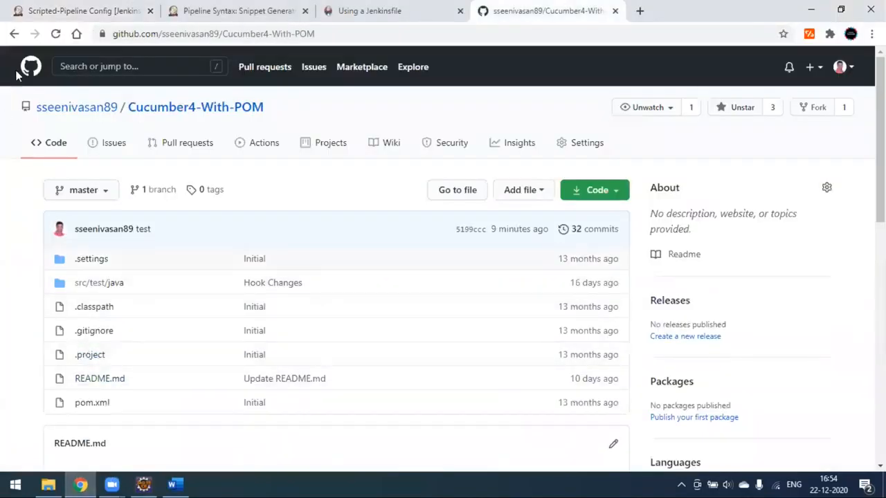
pyautogui.click(56, 35)
pyautogui.click(60, 39)
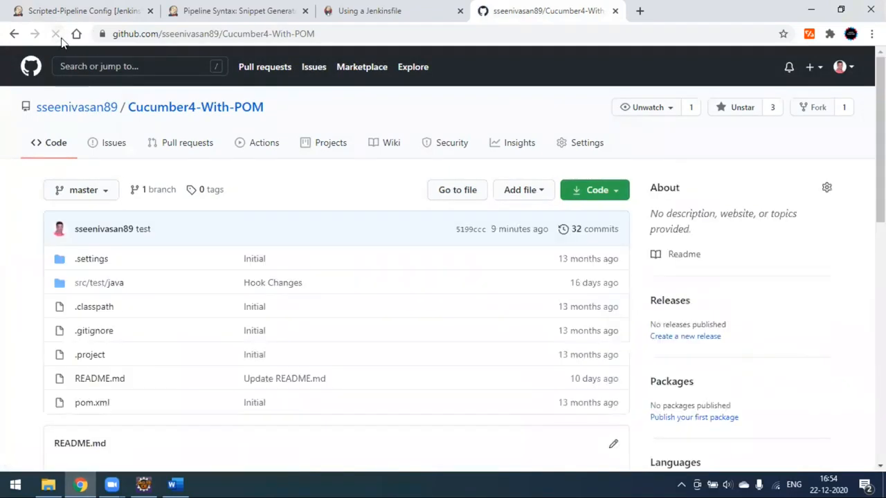
# Switch to Eclipse and push the Cucumber4Pom project's commit to origin.
pyautogui.click(143, 485)
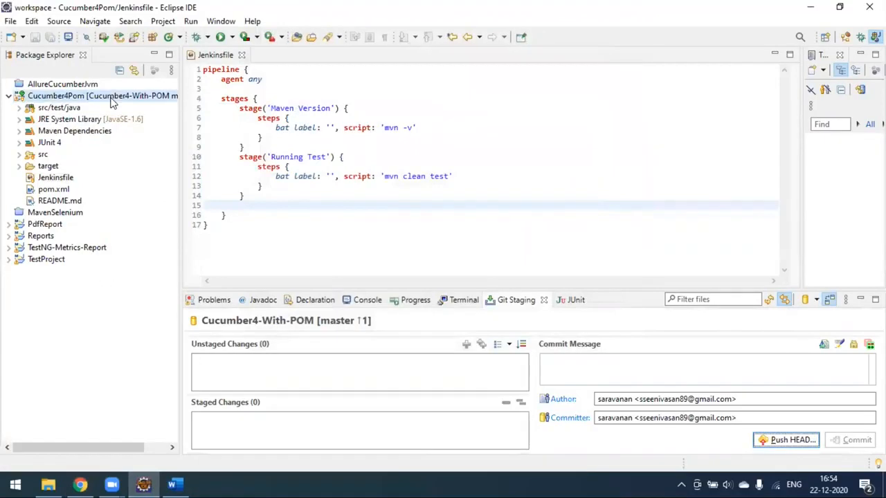
pyautogui.rightClick(111, 97)
pyautogui.moveTo(167, 418)
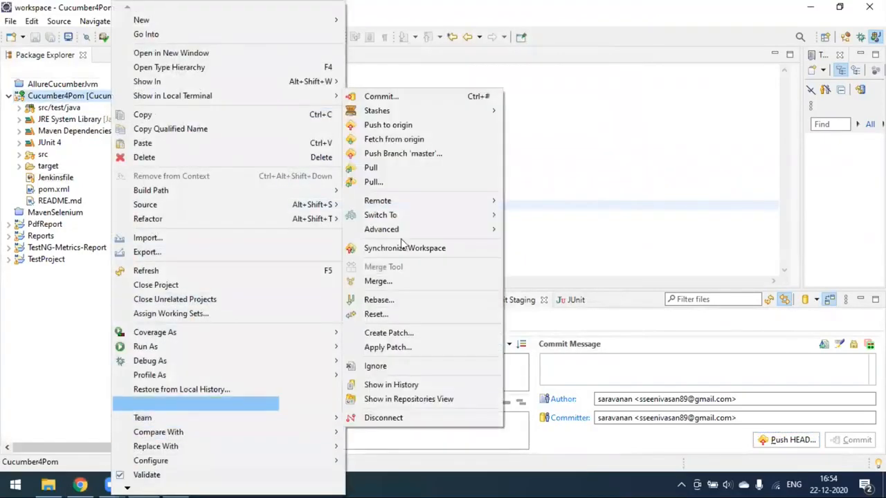
pyautogui.click(398, 128)
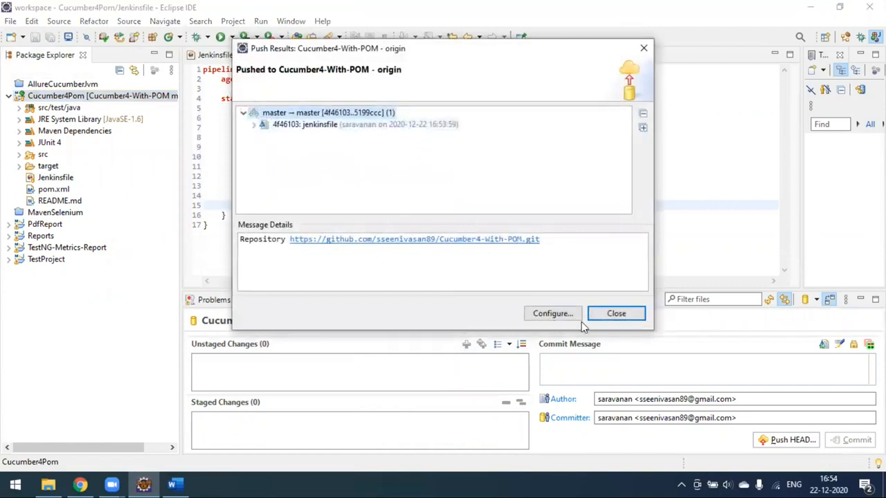
pyautogui.click(614, 313)
# Switch to Chrome, reload the Cucumber4-With-POM repository page on GitHub and review the pushed Jenkinsfile's content.
pyautogui.click(80, 485)
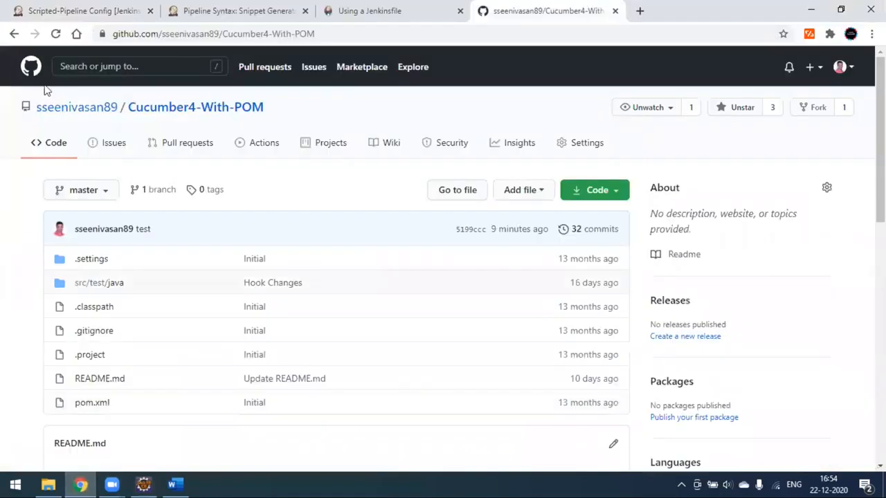
pyautogui.click(55, 34)
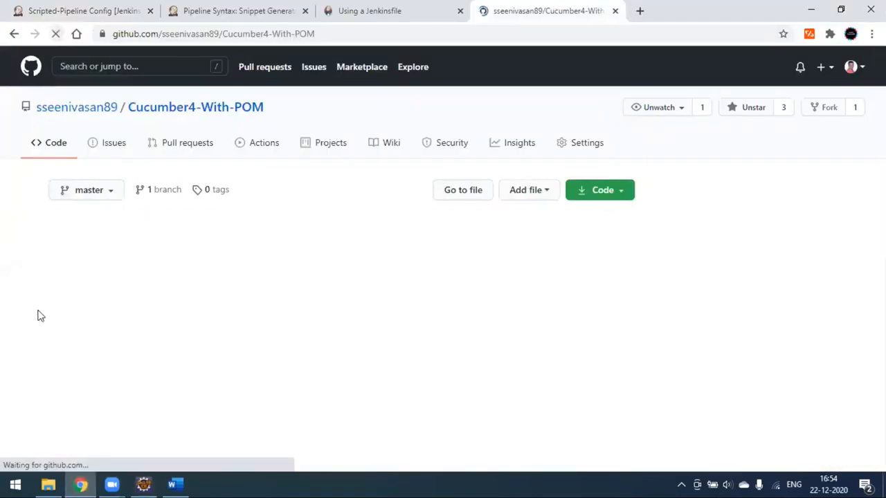
pyautogui.scroll(-2, 101, 291)
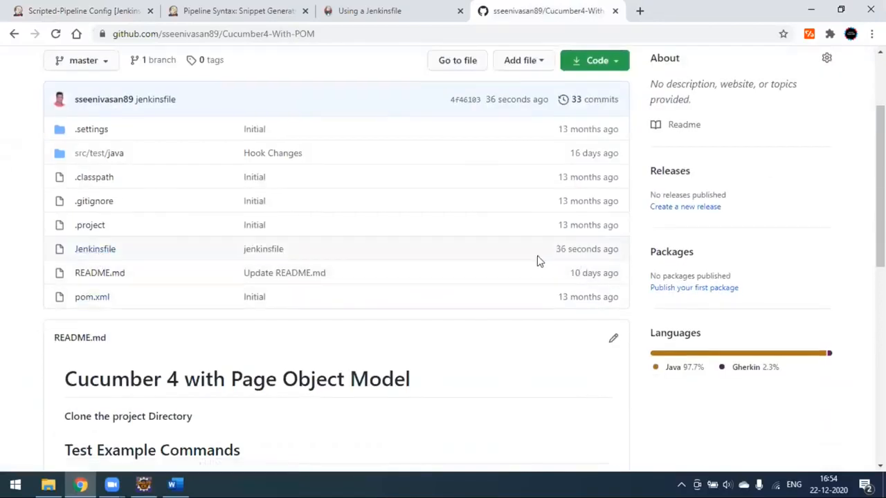
pyautogui.click(96, 255)
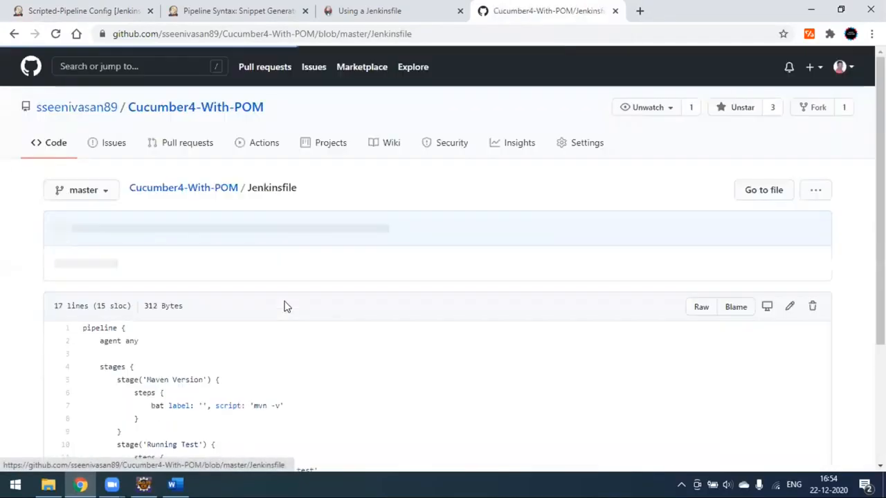
pyautogui.scroll(-3, 283, 311)
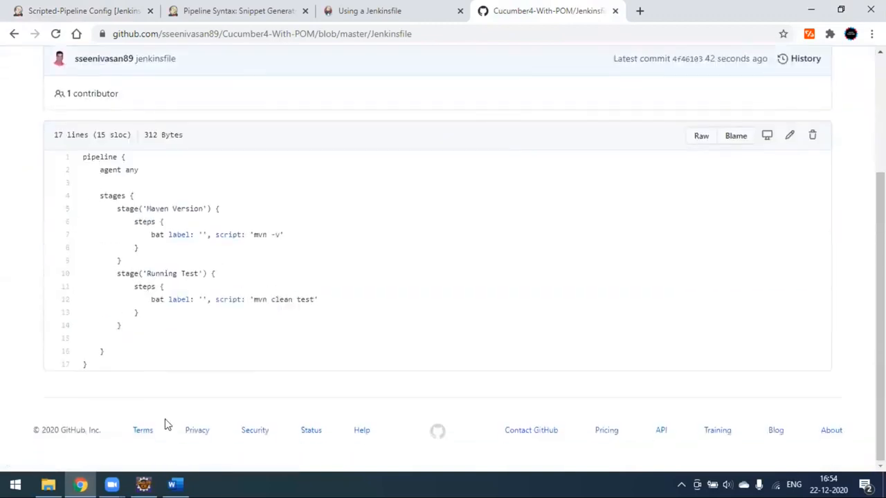
pyautogui.click(144, 484)
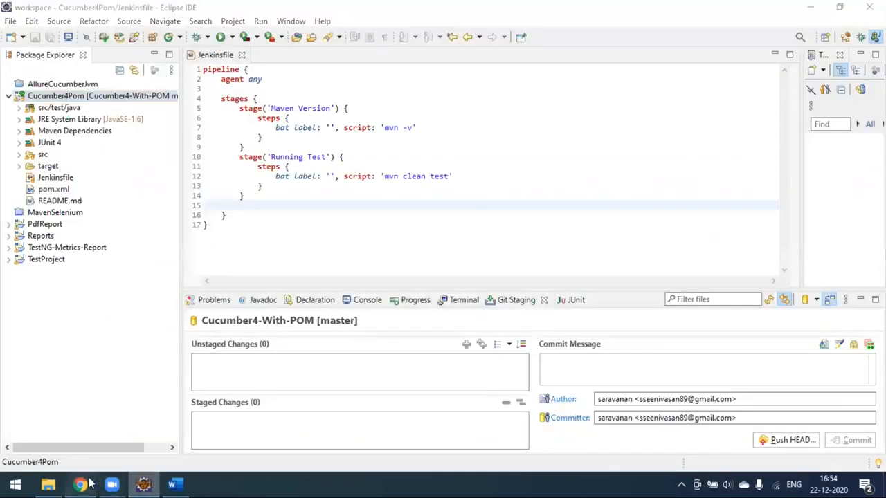
pyautogui.click(80, 484)
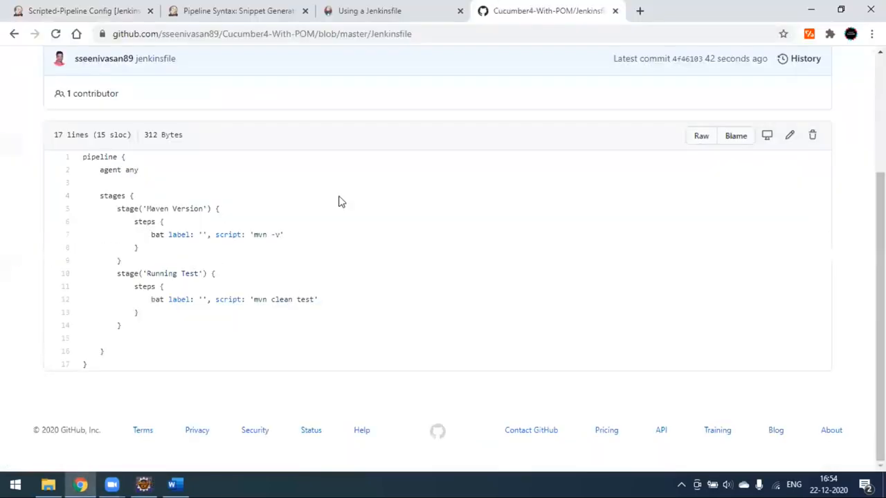
# Create a new Pipeline item named Declarative-Pipeline from the Jenkins dashboard.
pyautogui.click(104, 11)
pyautogui.scroll(3, 76, 104)
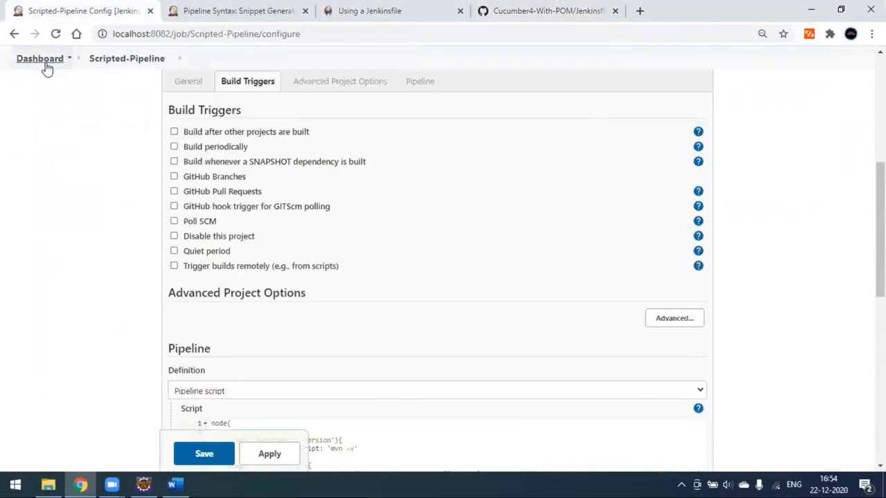
pyautogui.click(46, 66)
pyautogui.click(504, 107)
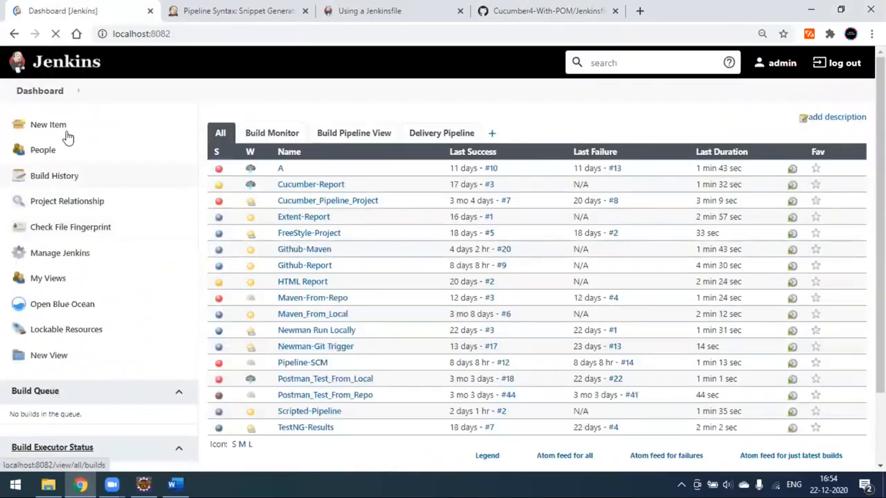
pyautogui.click(63, 128)
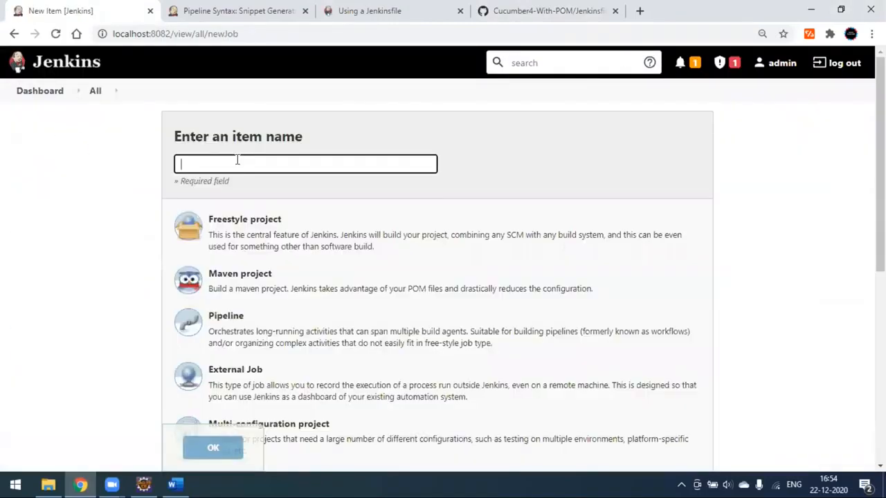
pyautogui.click(239, 162)
pyautogui.write('Declarative-Pipeline')
pyautogui.click(245, 186)
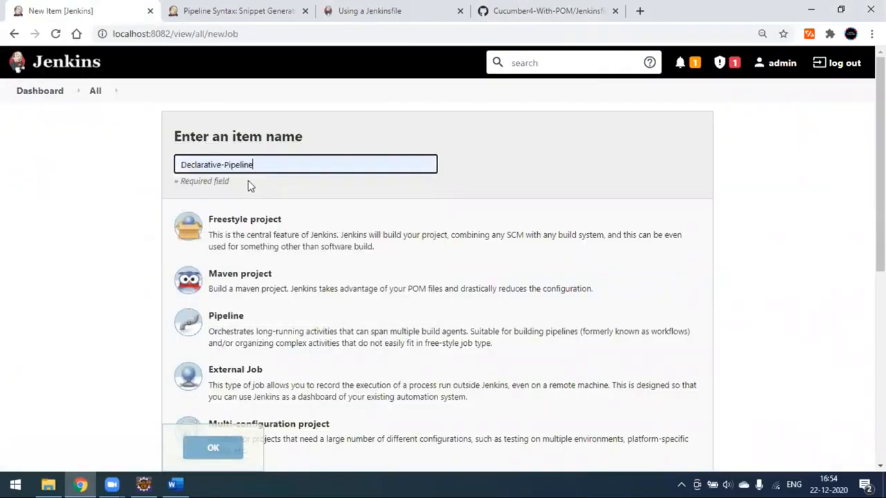
pyautogui.click(299, 332)
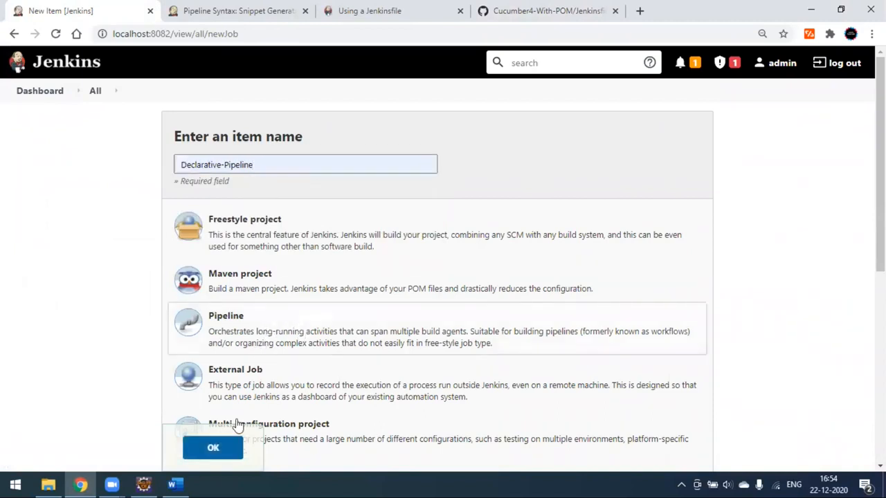
pyautogui.click(214, 448)
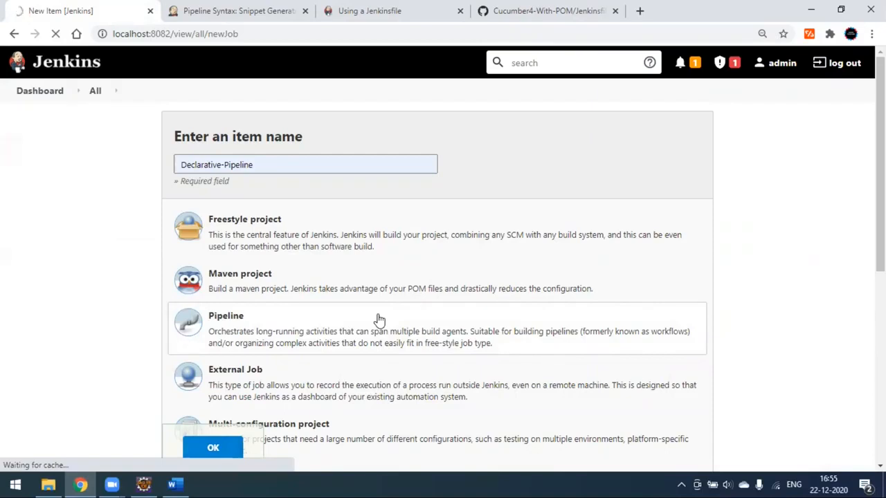
pyautogui.click(274, 11)
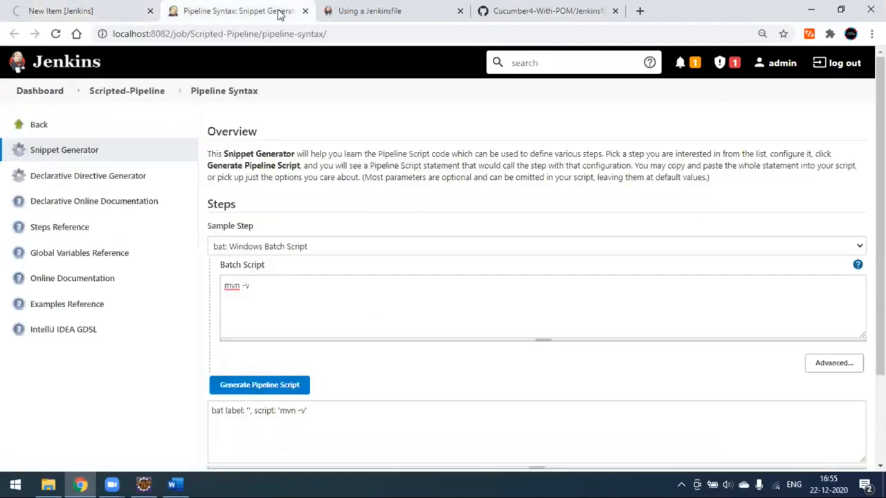
pyautogui.click(401, 13)
pyautogui.click(471, 275)
pyautogui.scroll(4, 408, 323)
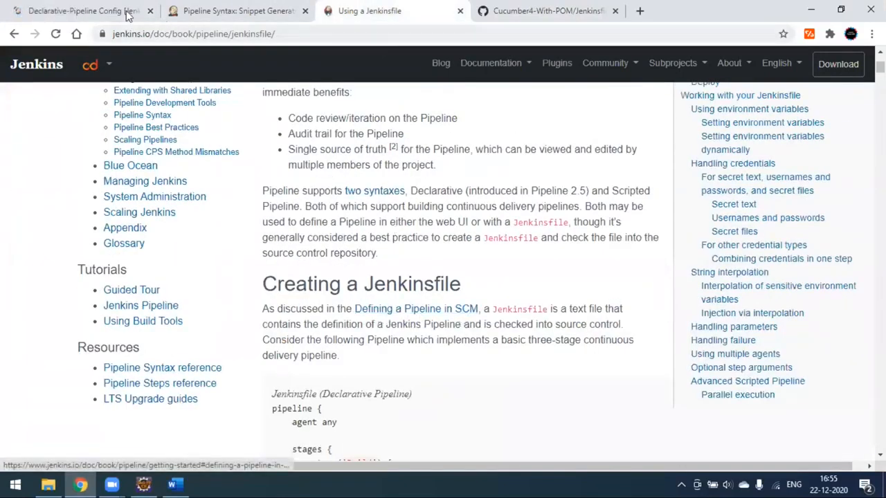
# Fill the Declarative-Pipeline job's pipeline script with the Hello World sample and look over its structure.
pyautogui.click(119, 12)
pyautogui.scroll(-10, 395, 326)
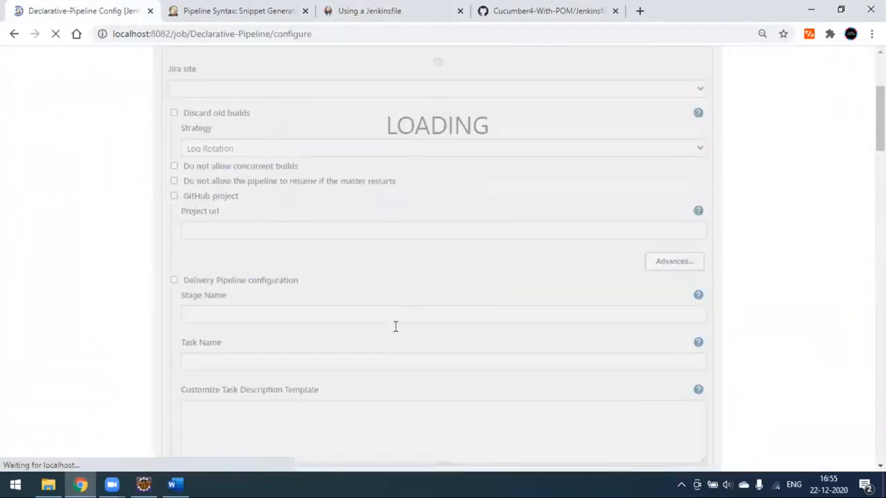
pyautogui.scroll(-2, 395, 328)
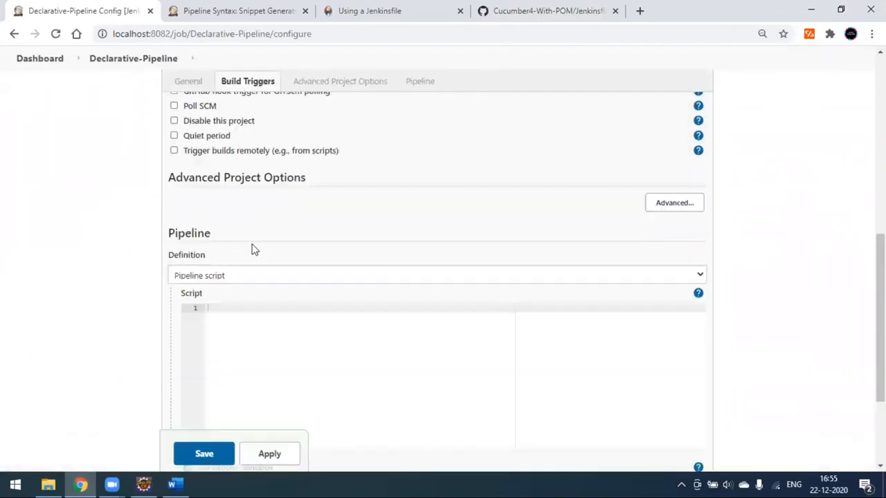
pyautogui.scroll(-4, 254, 248)
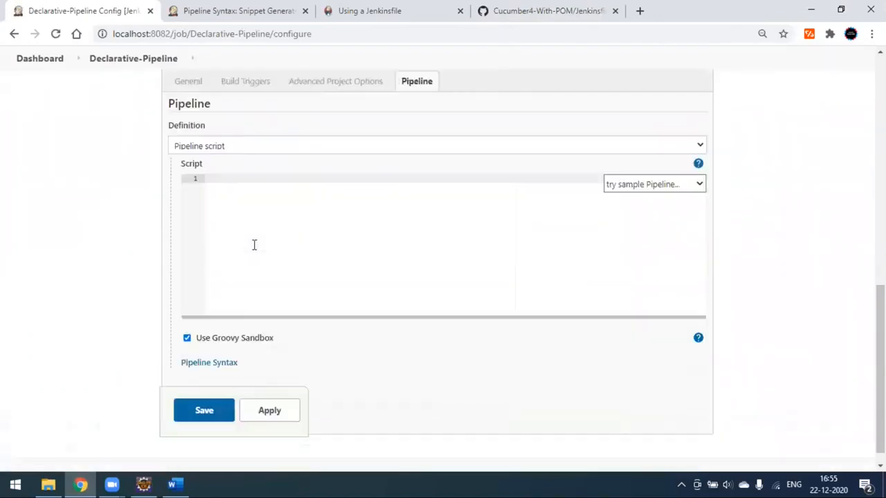
pyautogui.click(631, 187)
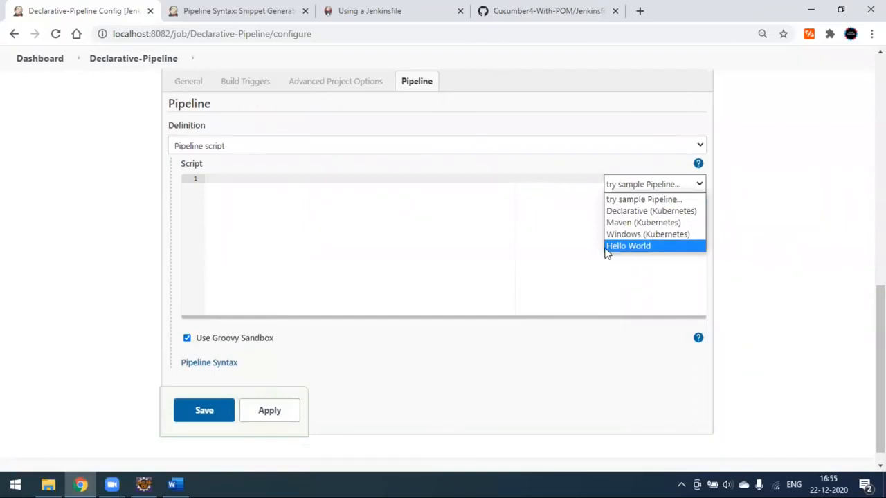
pyautogui.click(628, 247)
pyautogui.moveTo(225, 265); pyautogui.dragTo(196, 169)
pyautogui.click(293, 270)
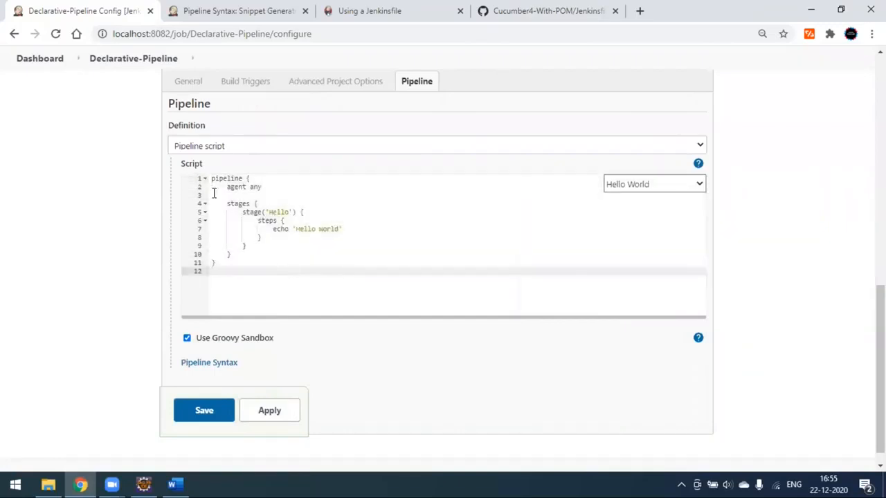
# Switch to Eclipse to view the Jenkinsfile, and return to Chrome to compare it with the job's sample script.
pyautogui.click(143, 484)
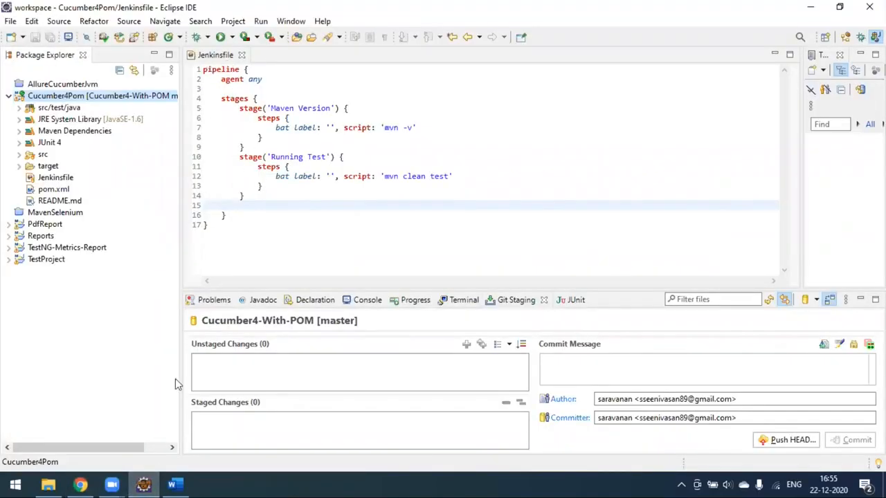
pyautogui.click(80, 484)
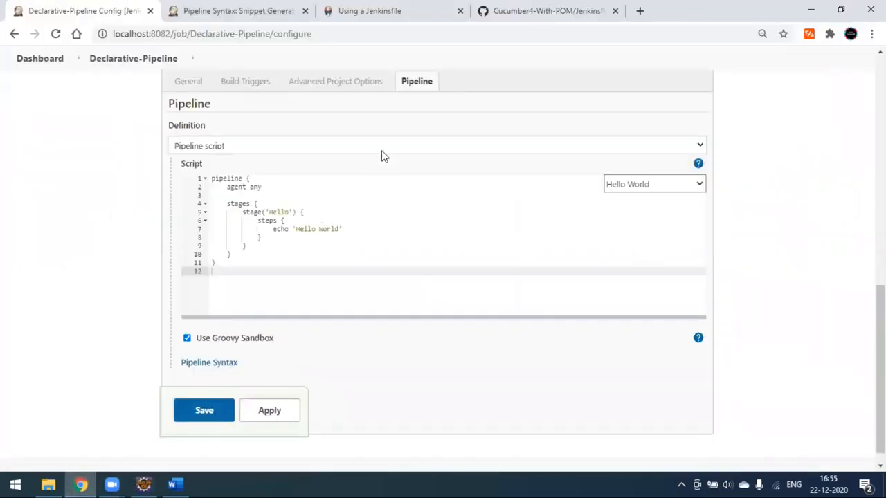
pyautogui.click(353, 149)
pyautogui.click(300, 161)
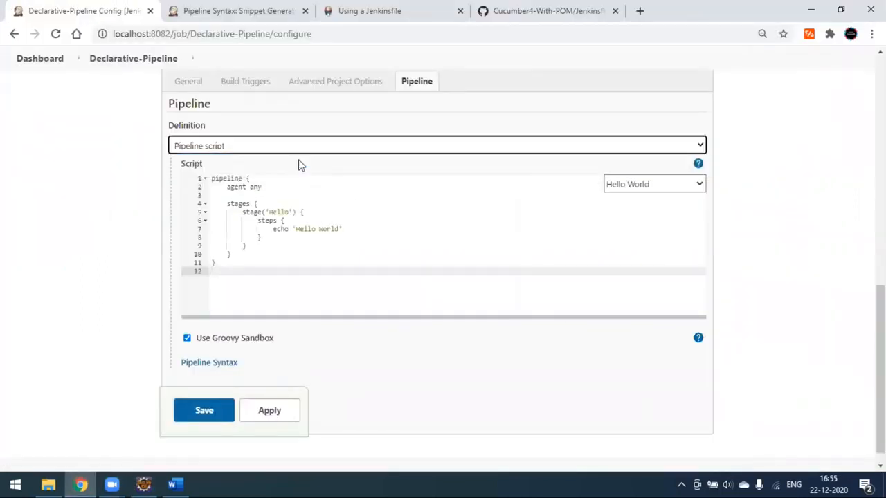
pyautogui.moveTo(227, 265); pyautogui.dragTo(208, 180)
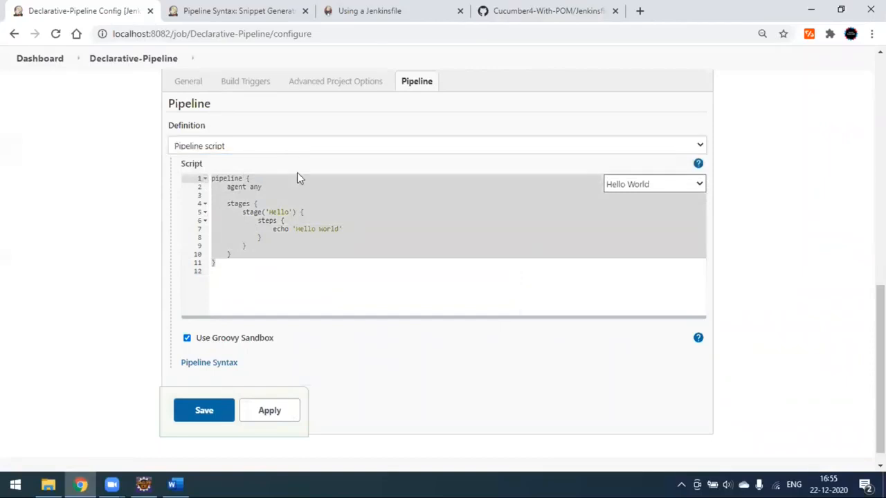
pyautogui.click(274, 272)
# Set the job's pipeline definition to Pipeline script from SCM with Git as the SCM.
pyautogui.click(306, 149)
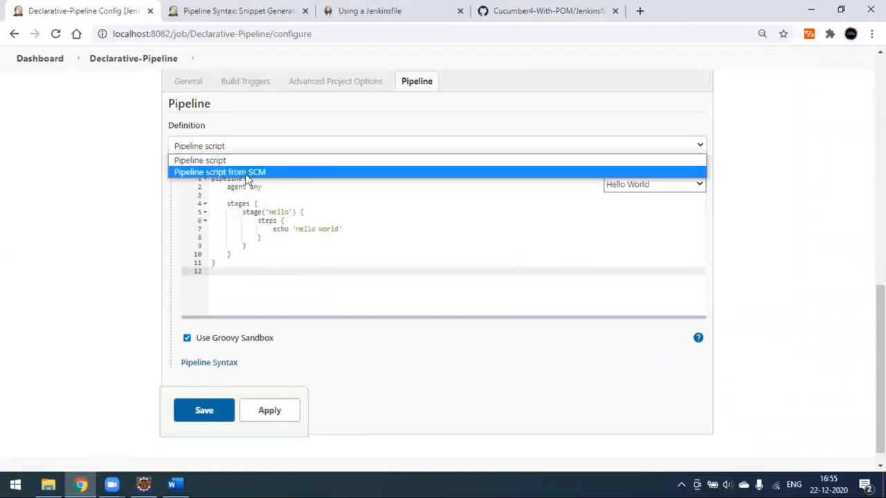
pyautogui.click(291, 172)
pyautogui.click(311, 255)
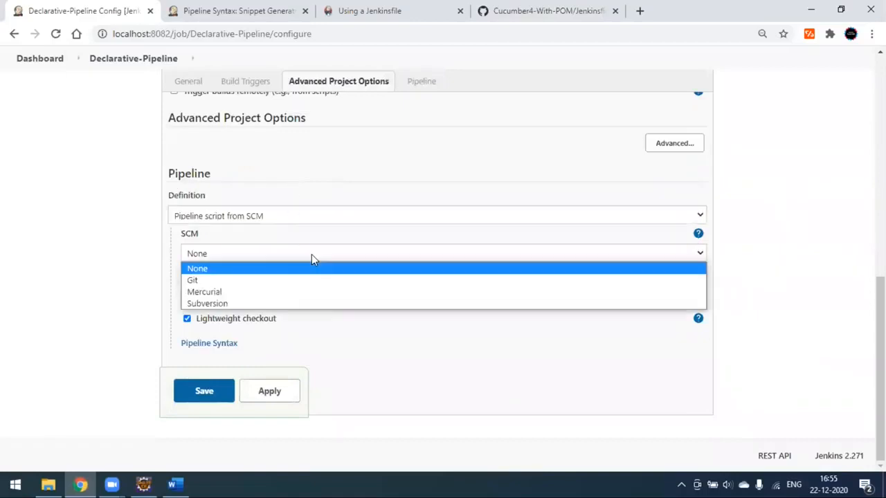
pyautogui.click(287, 279)
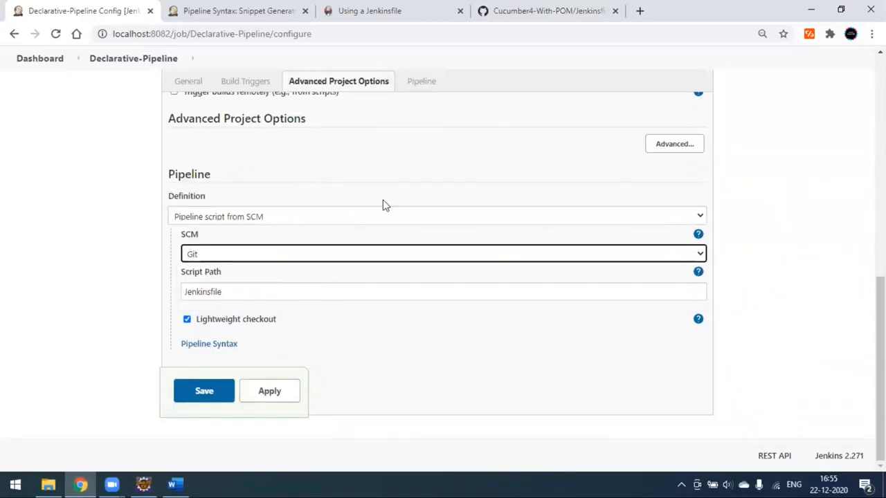
pyautogui.scroll(-1, 362, 294)
# Copy the HTTPS clone URL of the Cucumber4-With-POM repository on GitHub.
pyautogui.click(536, 12)
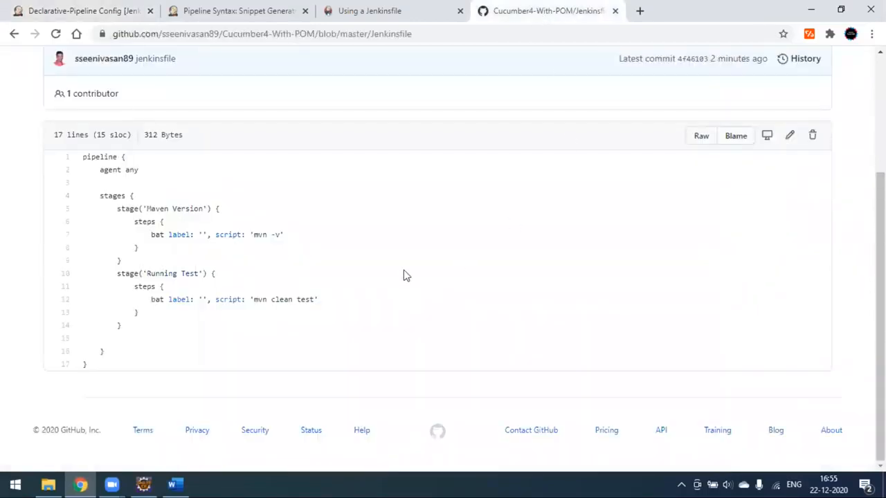
pyautogui.scroll(3, 122, 118)
pyautogui.click(135, 109)
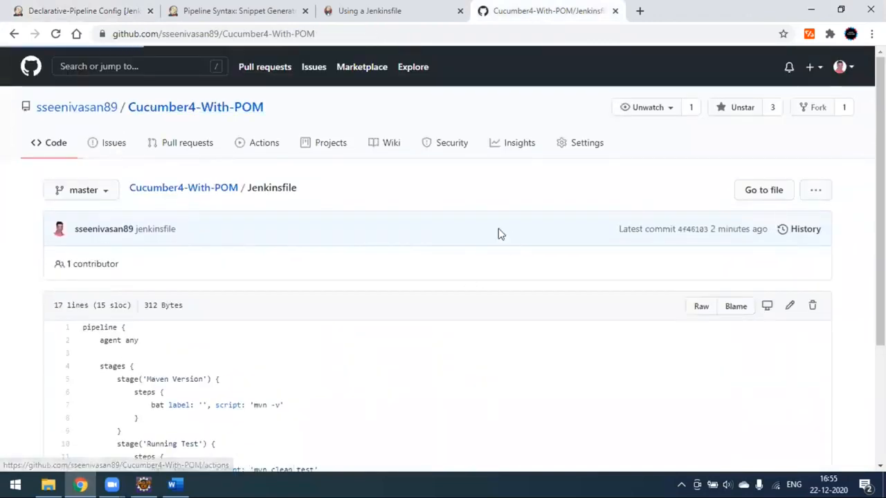
pyautogui.click(616, 195)
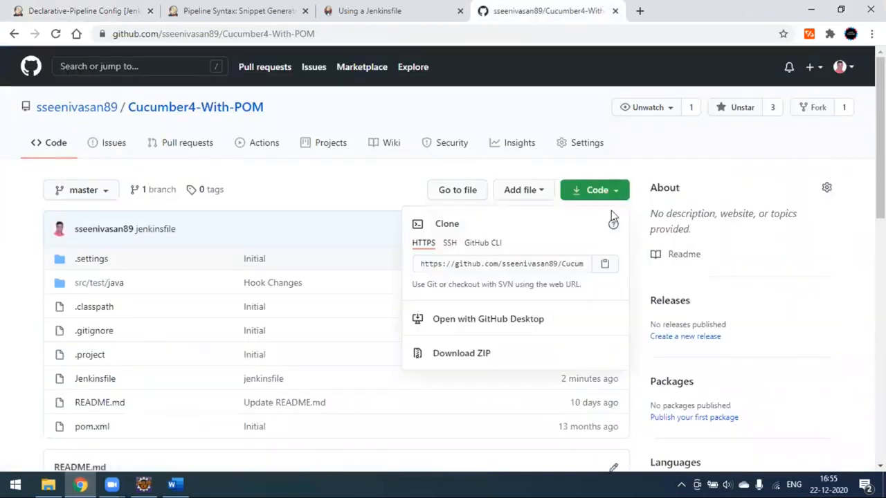
pyautogui.click(605, 267)
# Paste the copied clone URL as the Declarative-Pipeline job's Repository URL, leaving the credentials at none.
pyautogui.click(83, 11)
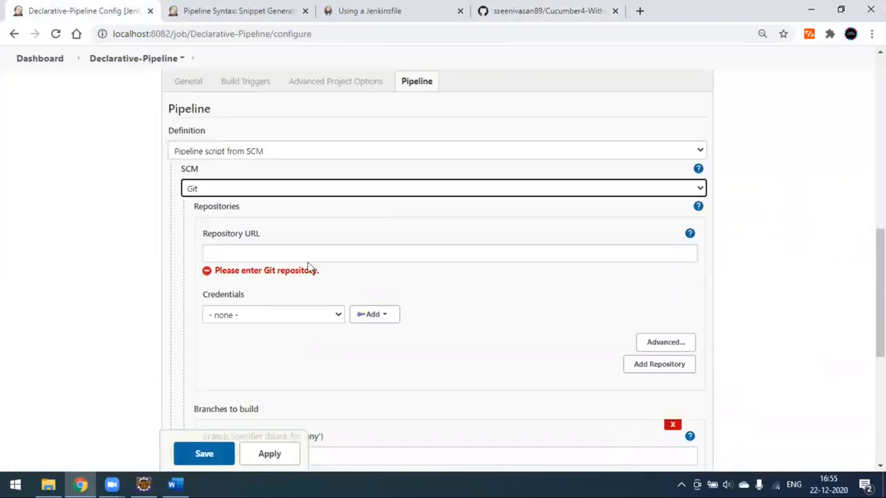
pyautogui.click(300, 254)
pyautogui.hotkey('ctrl', 'v')
pyautogui.click(461, 307)
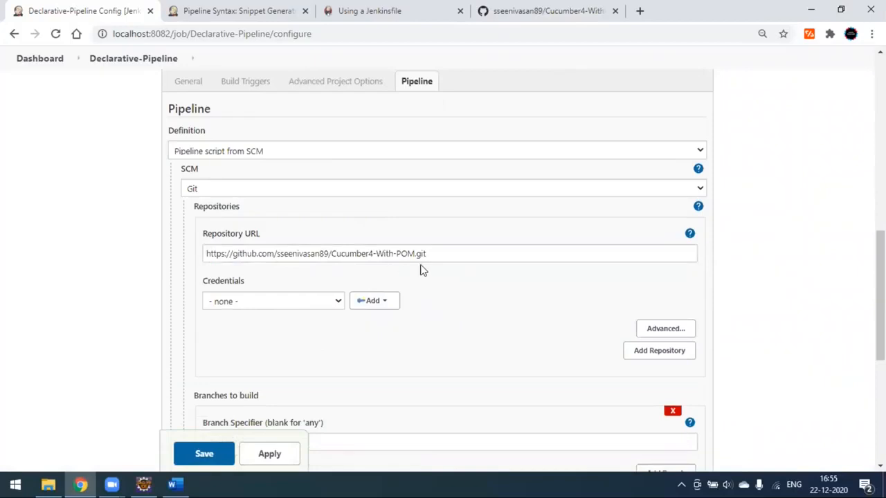
pyautogui.click(296, 304)
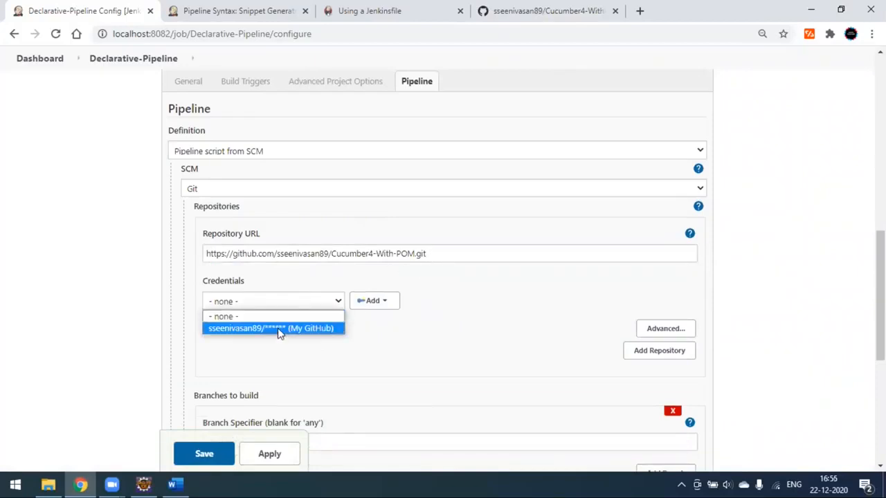
pyautogui.click(315, 354)
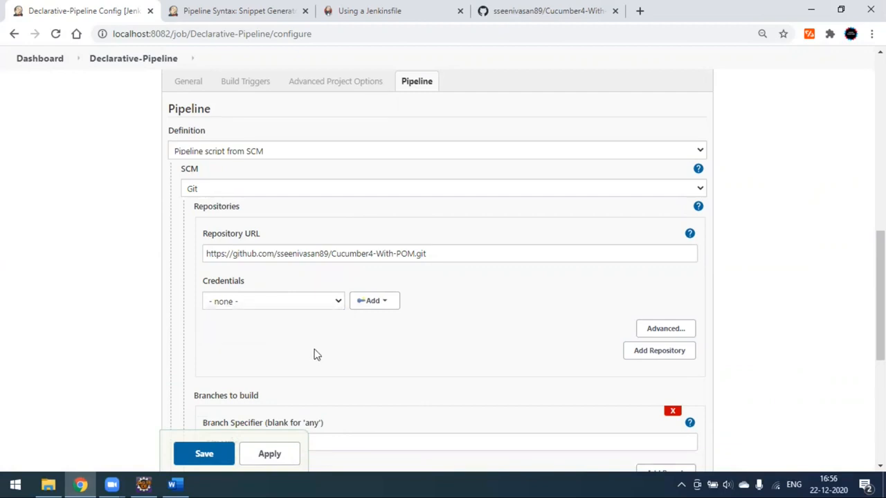
# Review the job's Branch Specifier, Repository browser and Script Path settings.
pyautogui.scroll(-2, 313, 354)
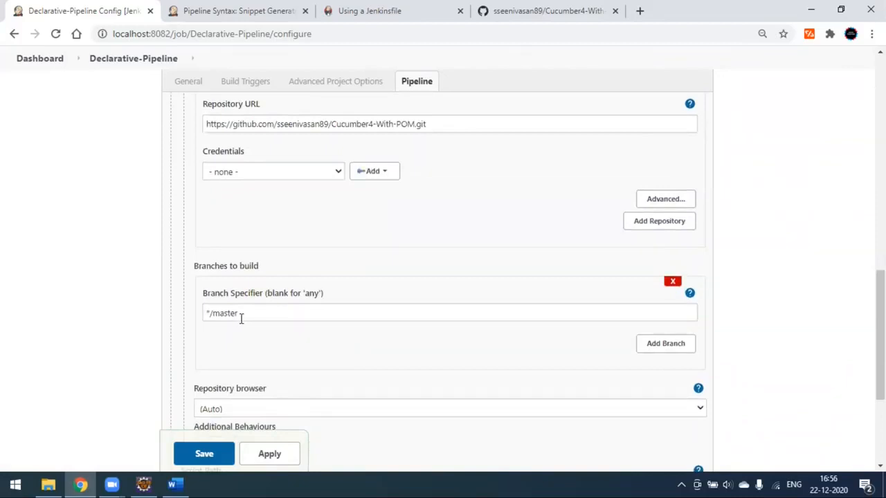
pyautogui.scroll(-1, 240, 316)
pyautogui.scroll(-1, 259, 294)
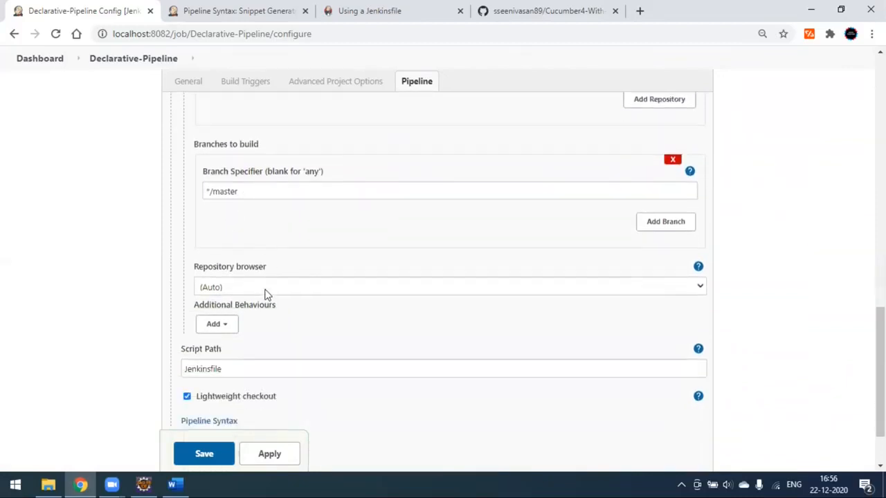
pyautogui.scroll(-1, 415, 312)
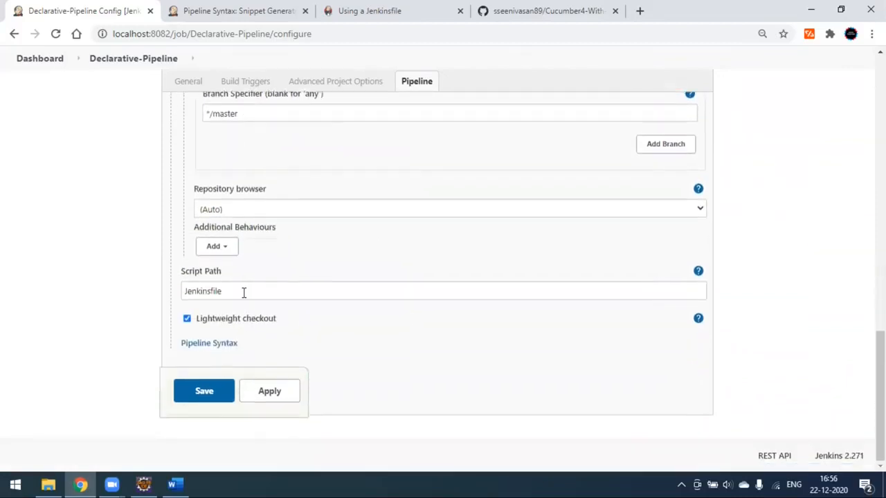
pyautogui.moveTo(244, 293); pyautogui.dragTo(179, 292)
pyautogui.click(238, 290)
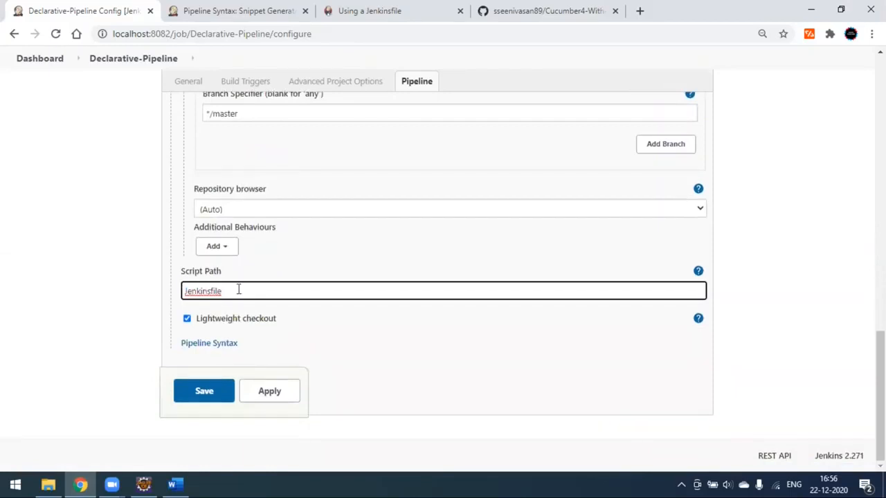
pyautogui.scroll(5, 243, 308)
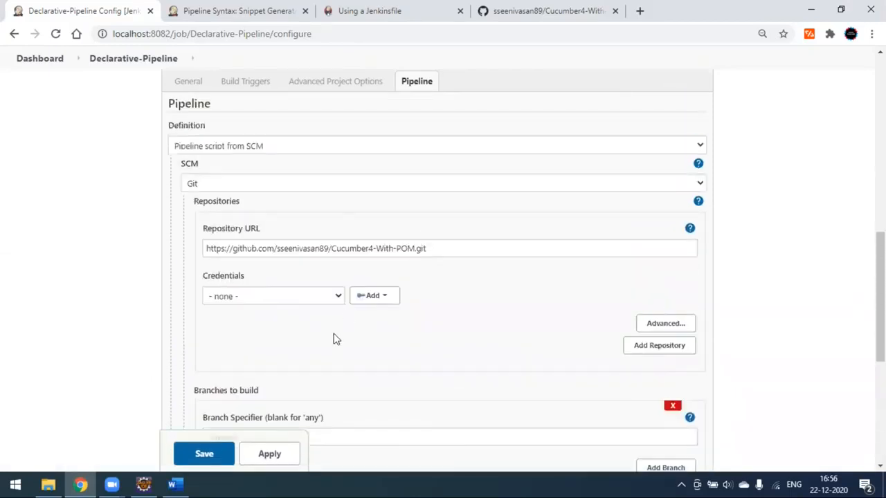
# Check the Jenkinsfile's name and location in the GitHub repository's file list, and return to the job configuration.
pyautogui.click(540, 10)
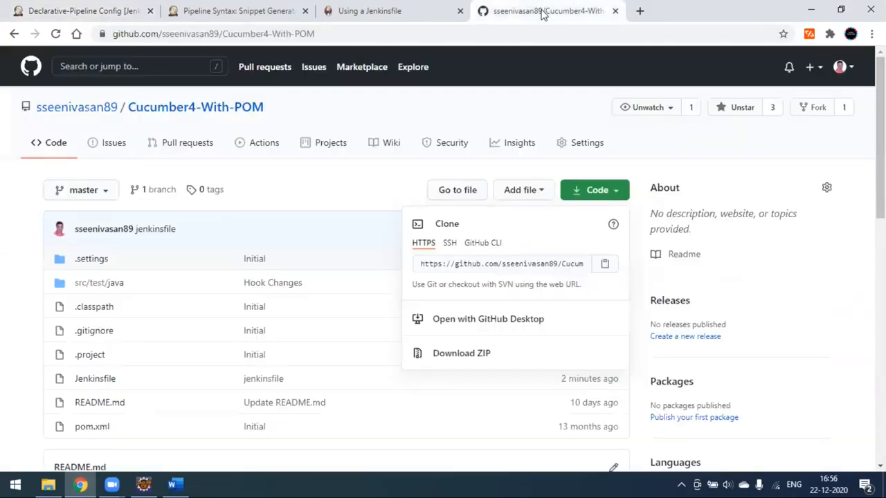
pyautogui.scroll(-2, 172, 367)
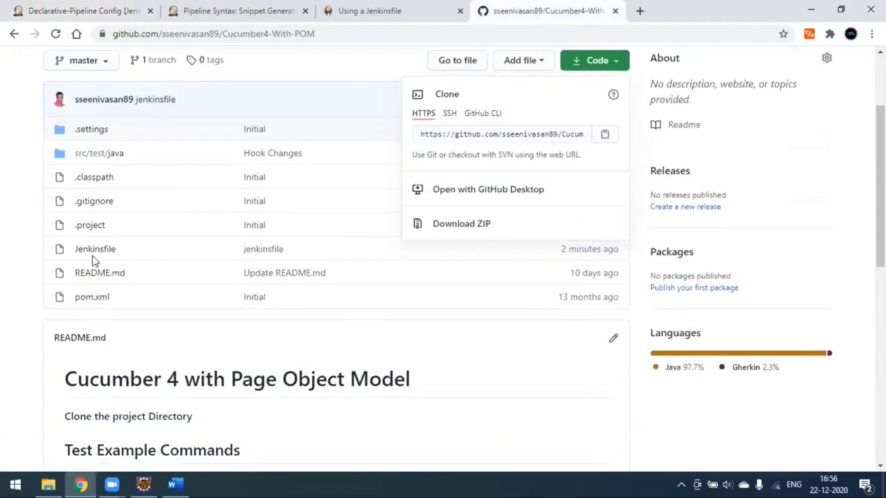
pyautogui.click(131, 19)
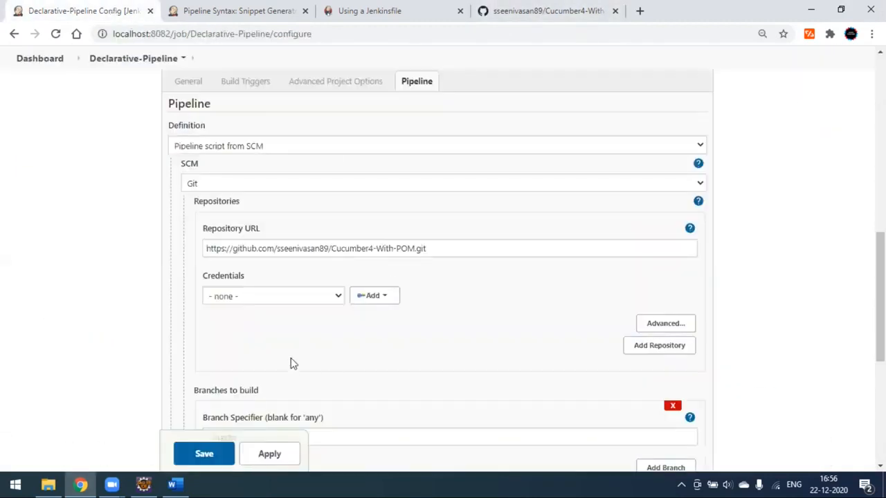
# Apply and save the Declarative-Pipeline job configuration, and start a build of the job.
pyautogui.scroll(-5, 290, 364)
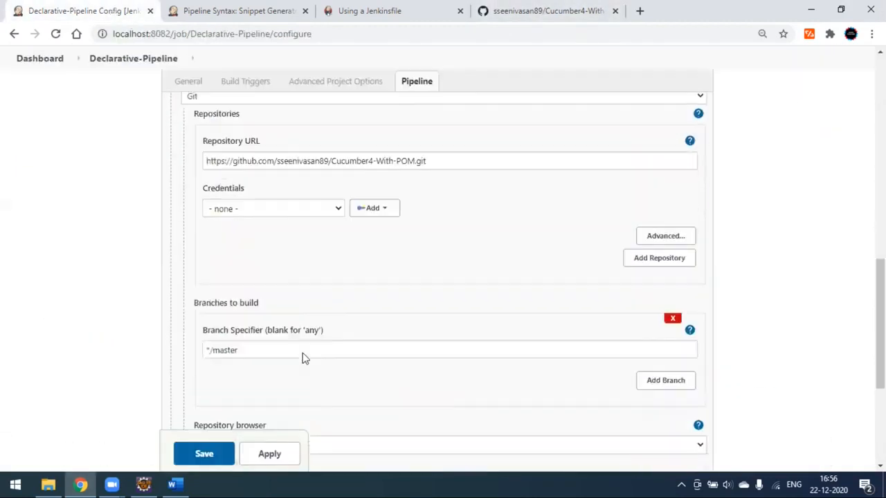
pyautogui.click(275, 461)
pyautogui.click(217, 461)
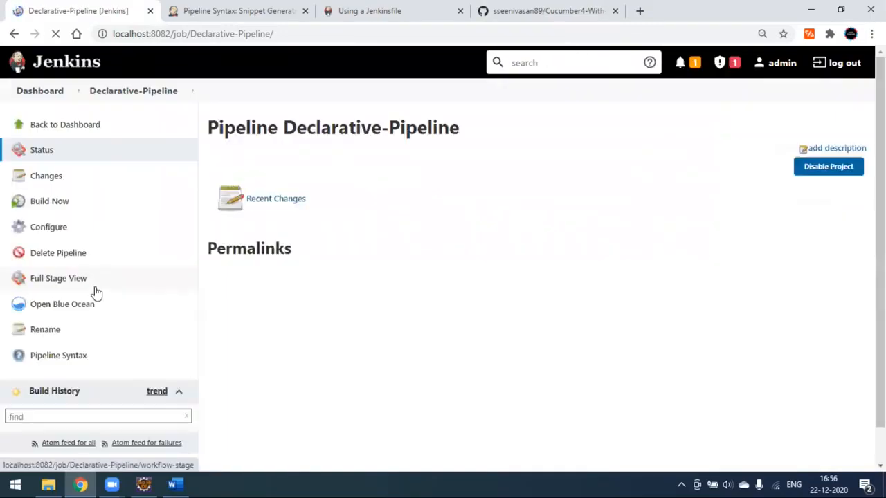
pyautogui.click(73, 205)
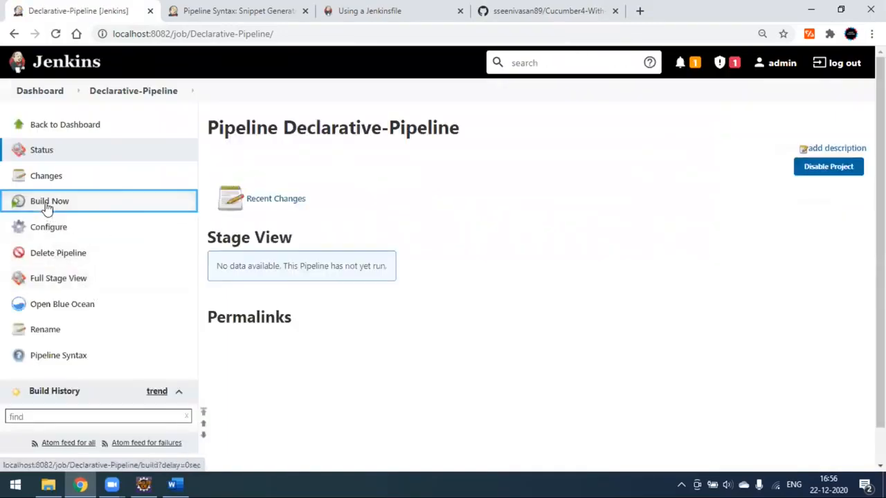
# Open build #1's console output and examine the Maven Version stage's output and the progress of the Running Test stage.
pyautogui.scroll(-1, 445, 337)
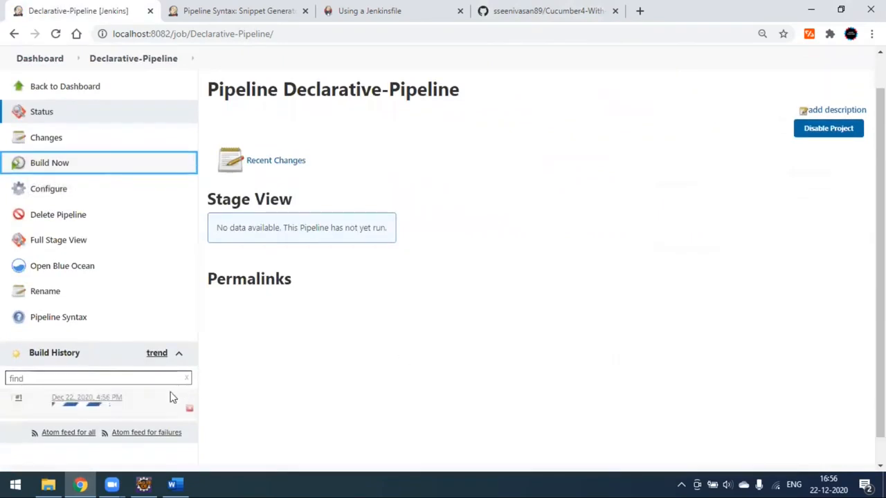
pyautogui.click(120, 405)
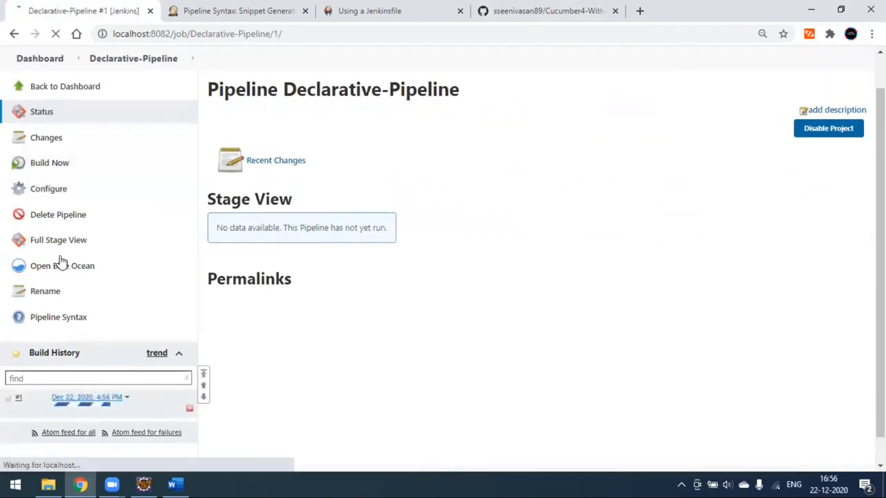
pyautogui.click(50, 202)
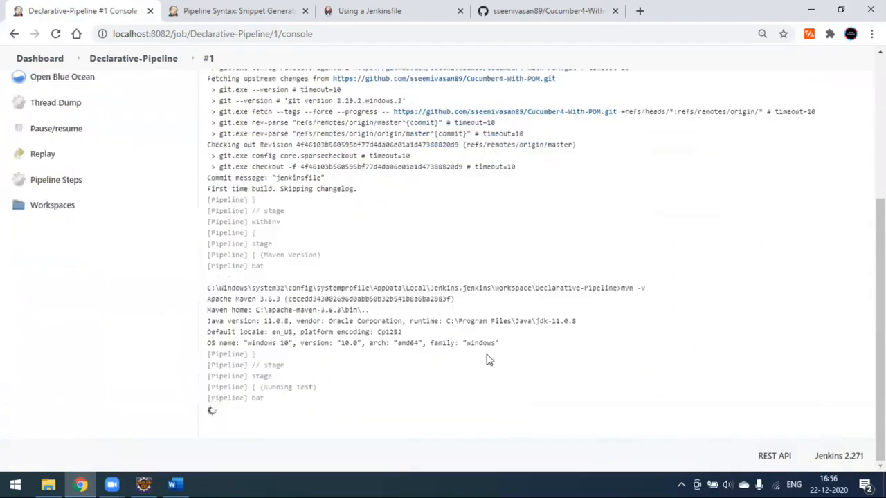
pyautogui.doubleClick(624, 266)
pyautogui.click(270, 237)
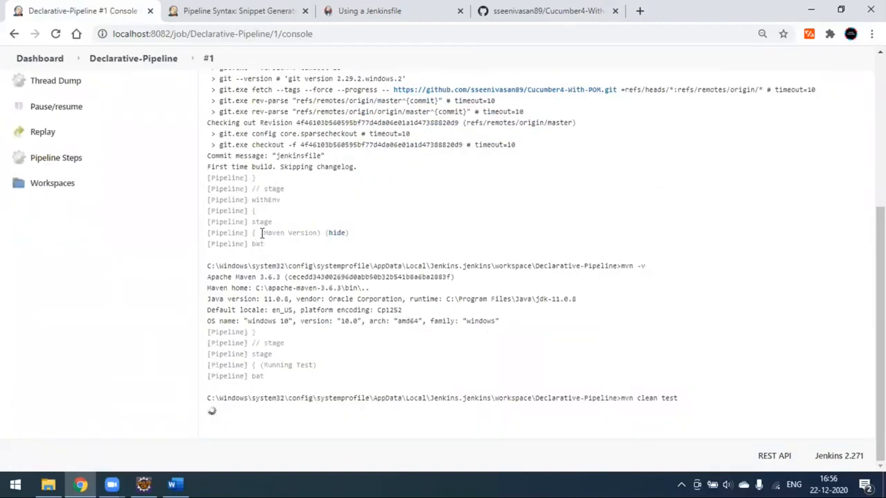
pyautogui.moveTo(261, 233); pyautogui.dragTo(320, 234)
pyautogui.click(427, 218)
pyautogui.moveTo(640, 268); pyautogui.dragTo(569, 284)
pyautogui.click(362, 232)
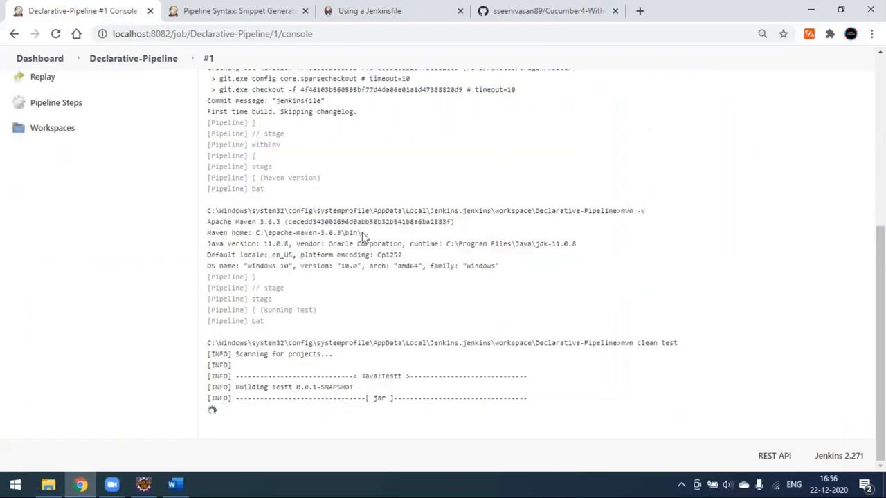
pyautogui.moveTo(261, 222); pyautogui.dragTo(280, 222)
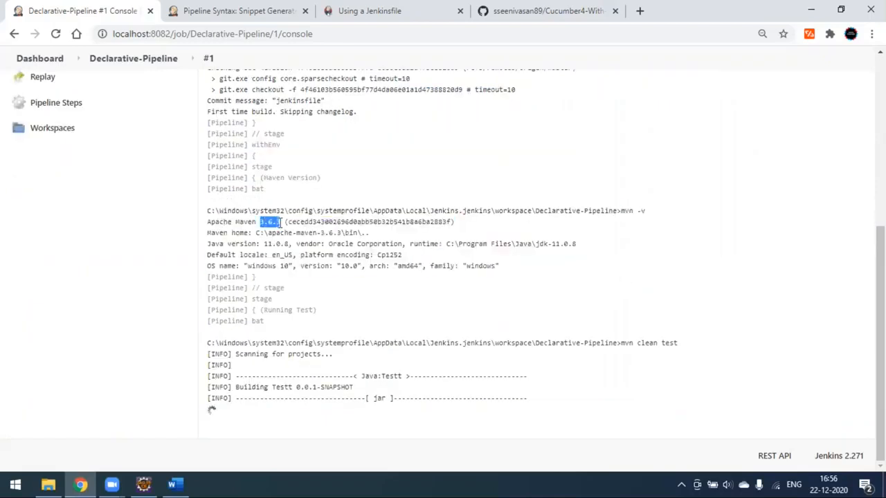
pyautogui.click(380, 289)
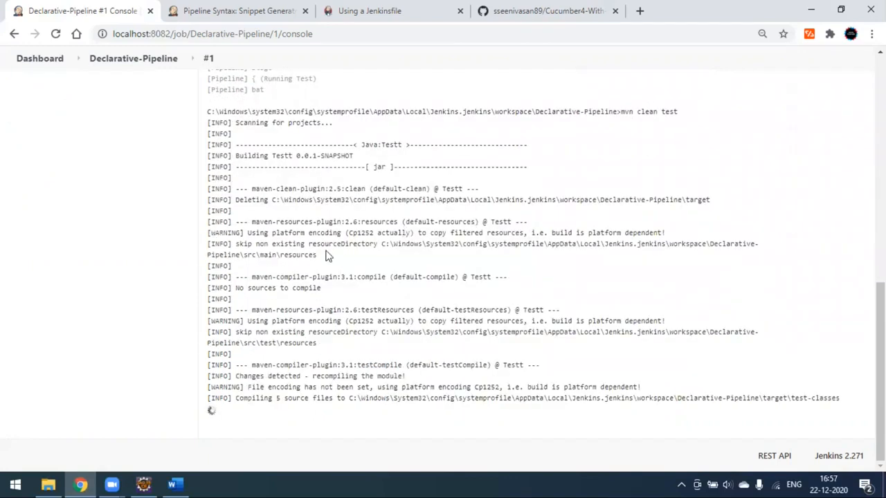
pyautogui.scroll(15, 310, 289)
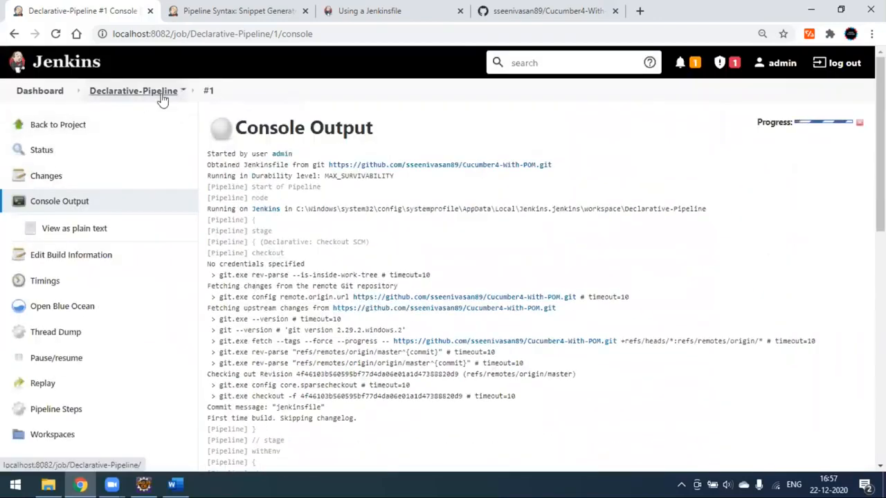
# Return to the project's Stage View and read the stage logs of Maven Version and Running Test.
pyautogui.click(74, 127)
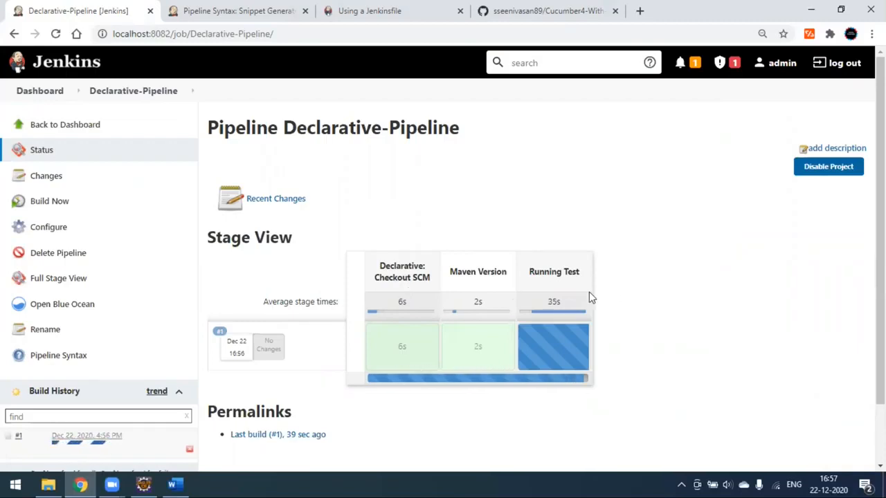
pyautogui.moveTo(479, 346)
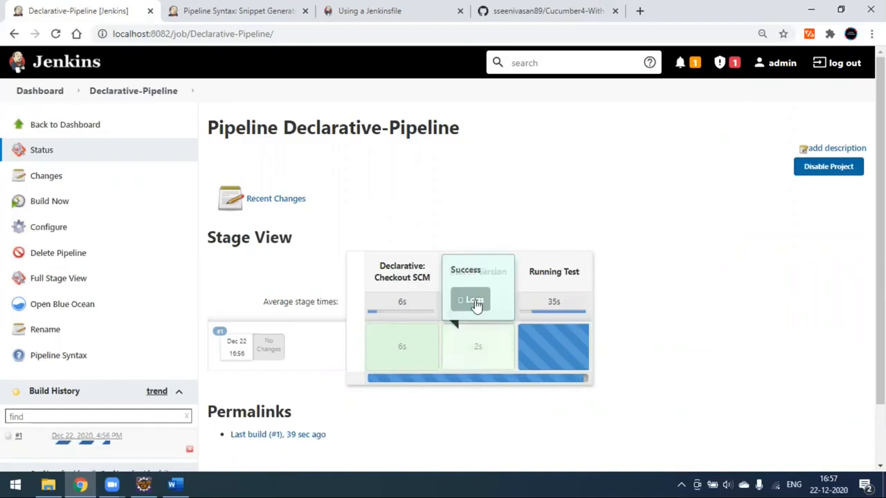
pyautogui.click(475, 300)
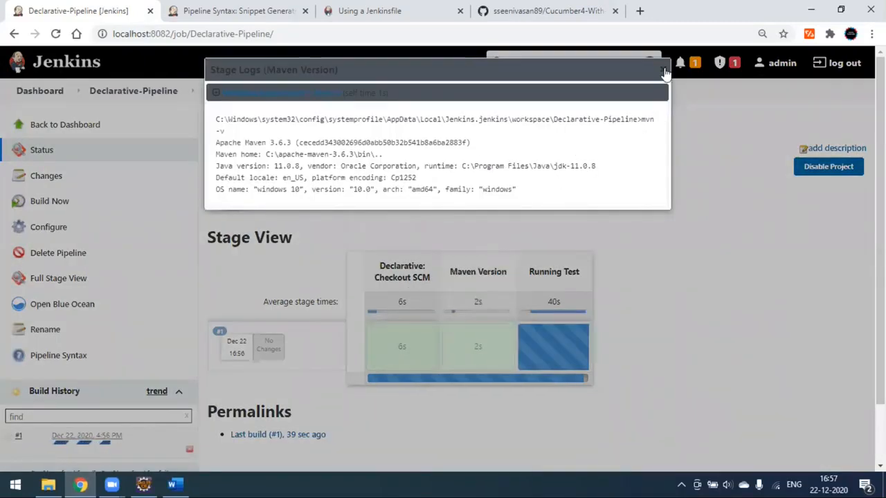
pyautogui.click(553, 350)
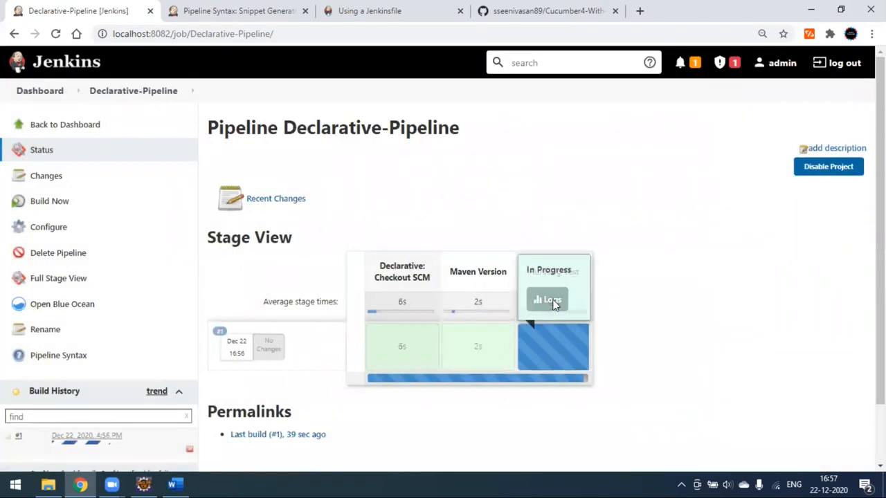
pyautogui.click(552, 302)
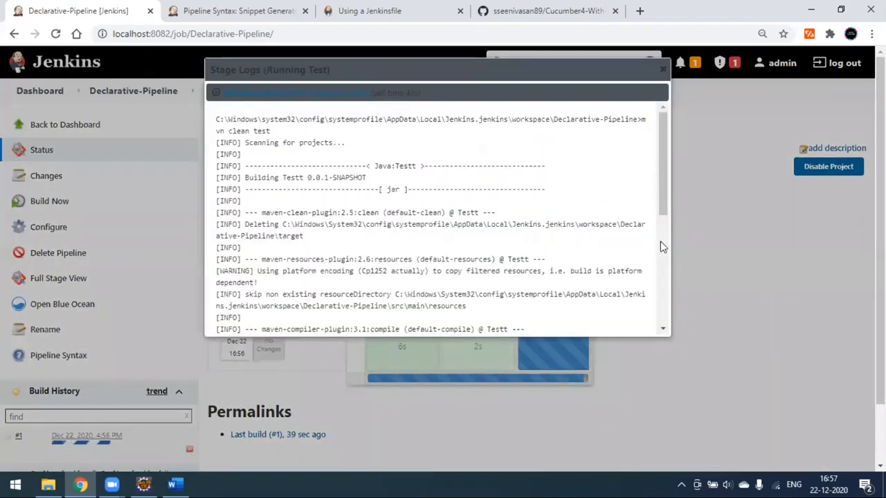
pyautogui.scroll(-5, 663, 309)
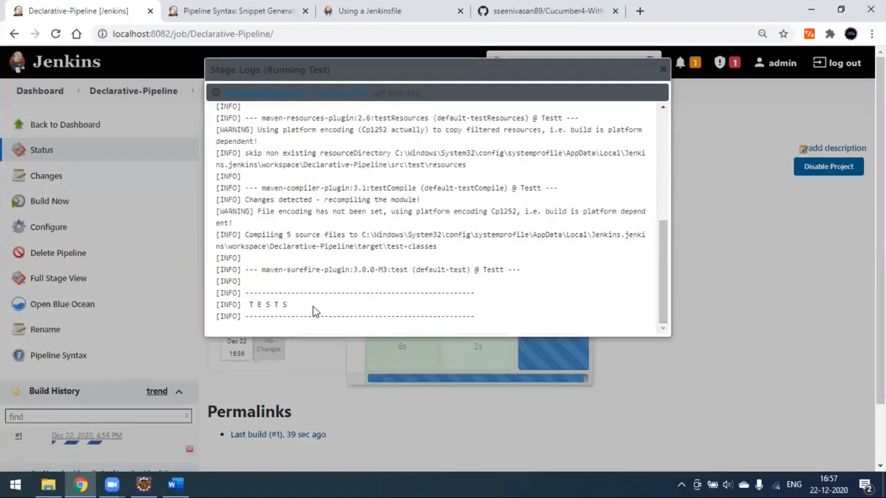
pyautogui.click(663, 75)
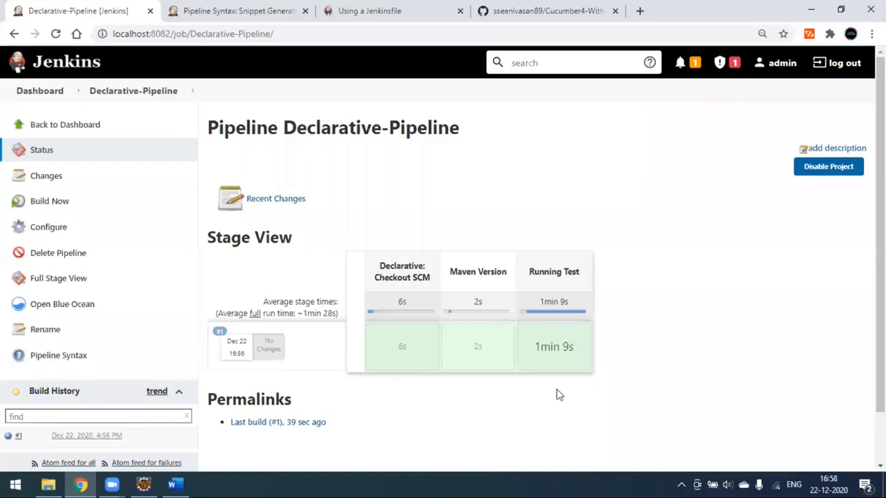
# Check the end of the Running Test stage's log for the test results and build status, and close the log.
pyautogui.scroll(-2, 222, 376)
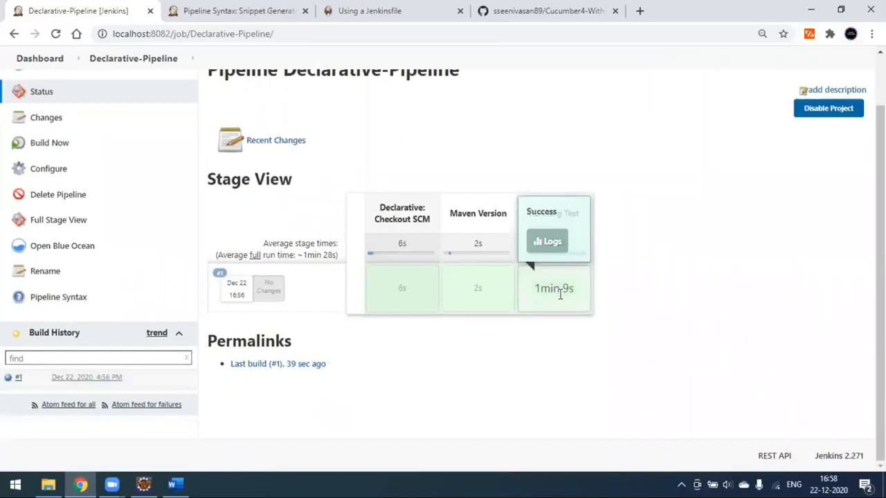
pyautogui.click(553, 245)
pyautogui.scroll(-10, 457, 256)
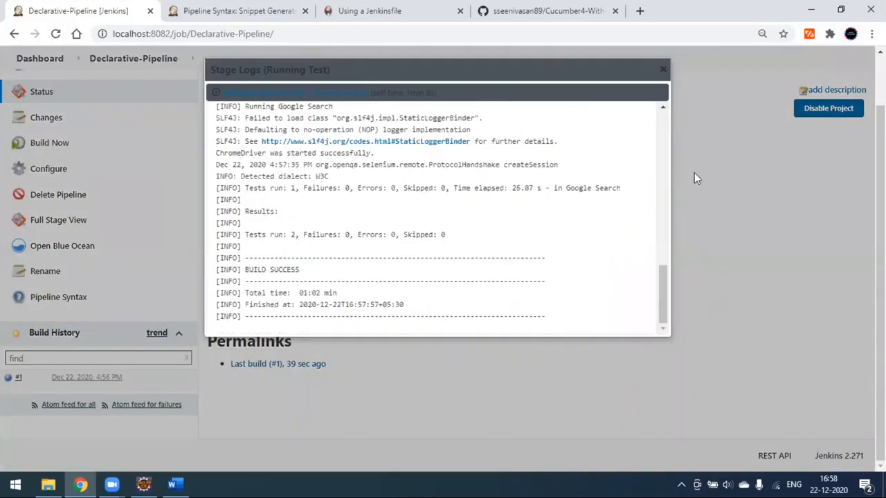
pyautogui.click(664, 71)
pyautogui.scroll(1, 615, 289)
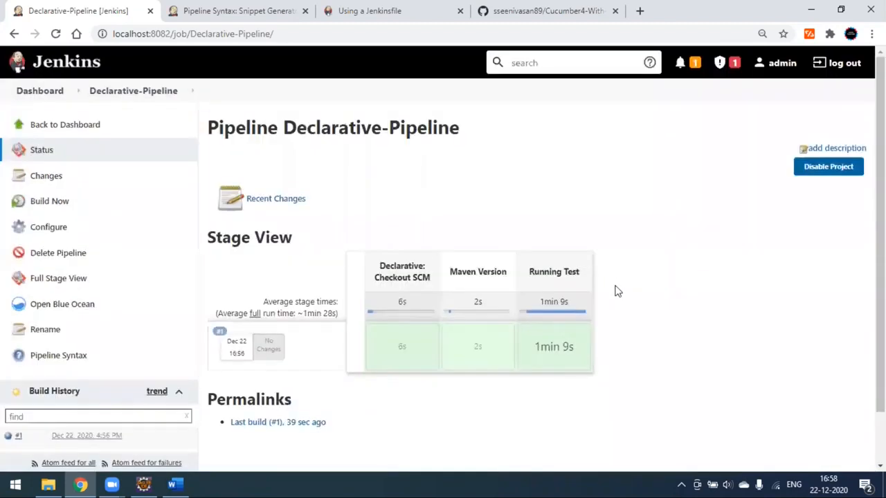
# Switch to Eclipse and duplicate the 'Running Test' stage block directly below itself in the Jenkinsfile.
pyautogui.click(144, 484)
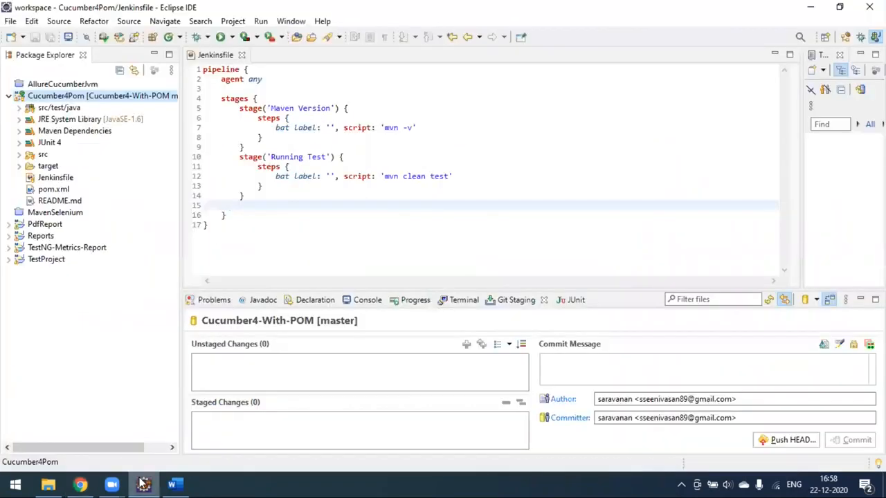
pyautogui.click(143, 485)
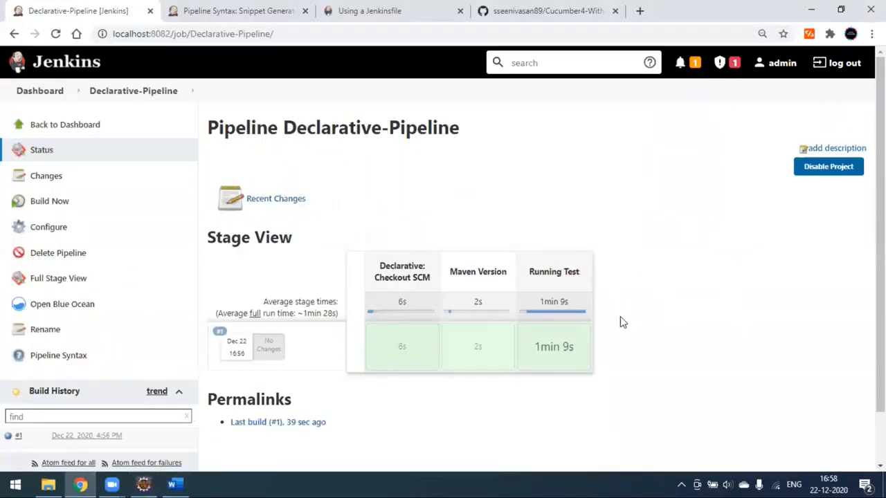
pyautogui.click(143, 485)
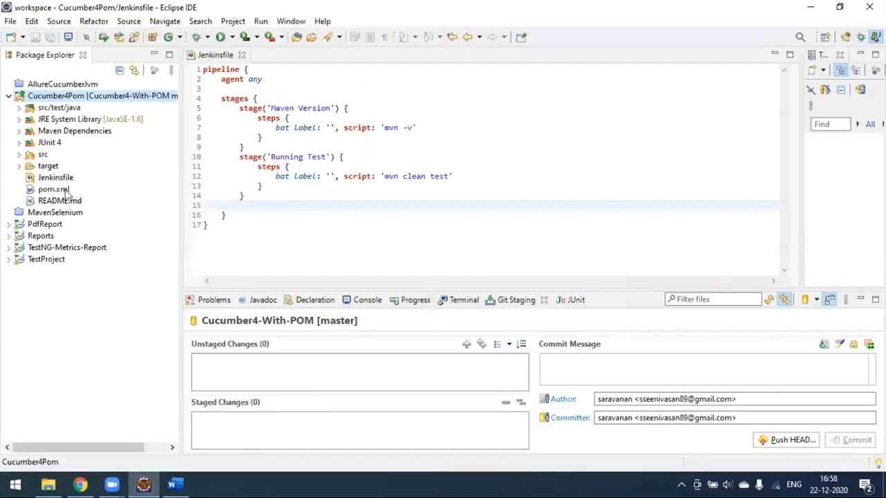
pyautogui.moveTo(237, 160); pyautogui.dragTo(247, 191)
pyautogui.hotkey('ctrl', 'c')
pyautogui.click(256, 195)
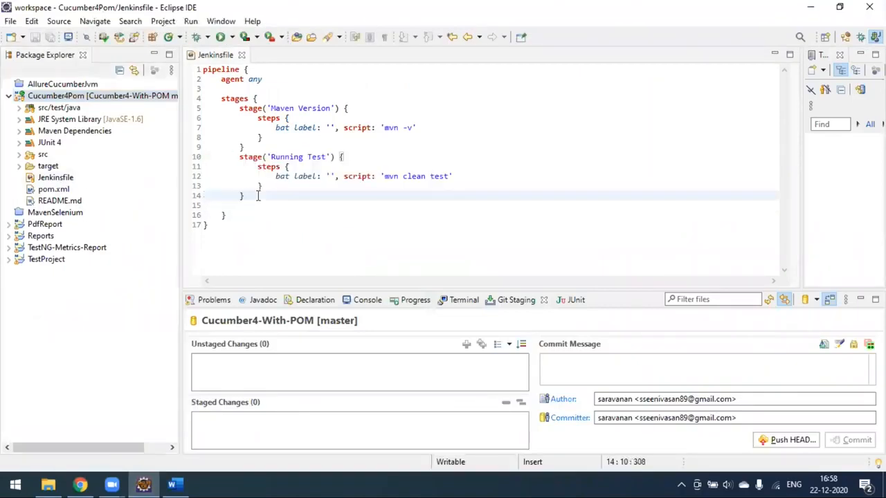
pyautogui.press('Return')
pyautogui.hotkey('ctrl', 'v')
# Rename the duplicated stage in the Jenkinsfile to 'Report Generation'.
pyautogui.moveTo(277, 205); pyautogui.dragTo(328, 207)
pyautogui.write('Report G')
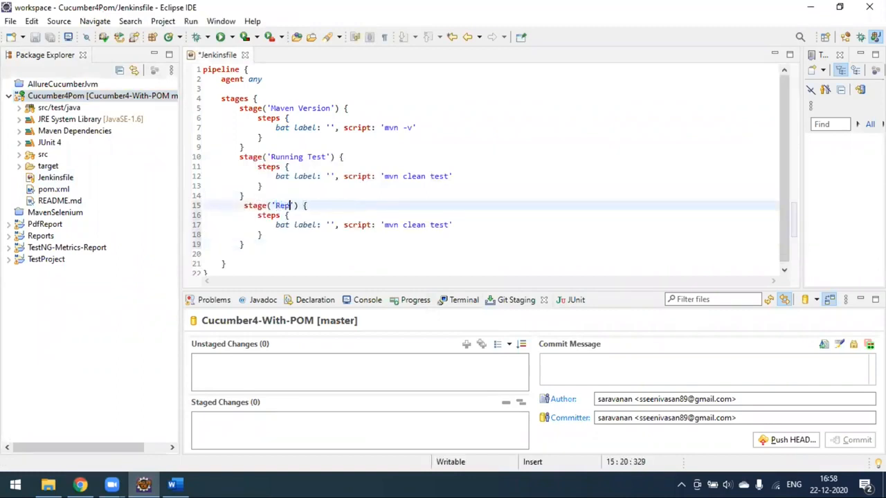
pyautogui.write('eneration')
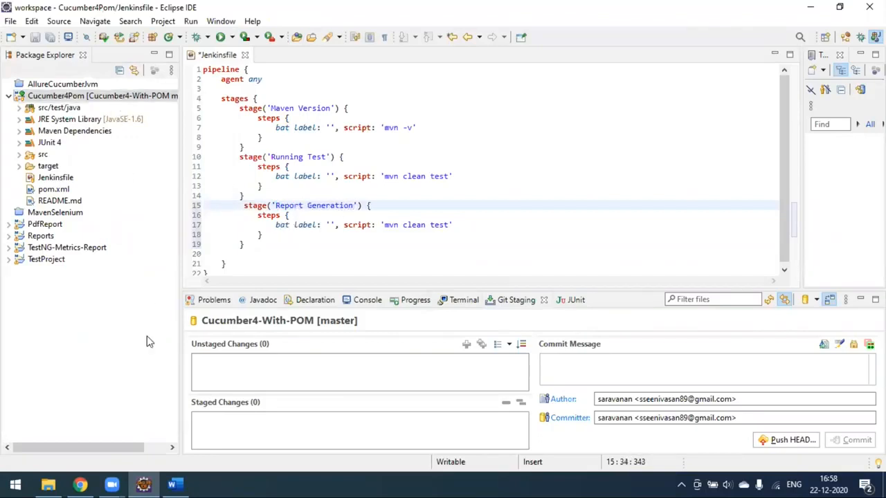
# Switch to the Jenkins Snippet Generator in Chrome, generate the pipeline script for 'cucumber: Cucumber reports', and copy the generated script.
pyautogui.click(81, 485)
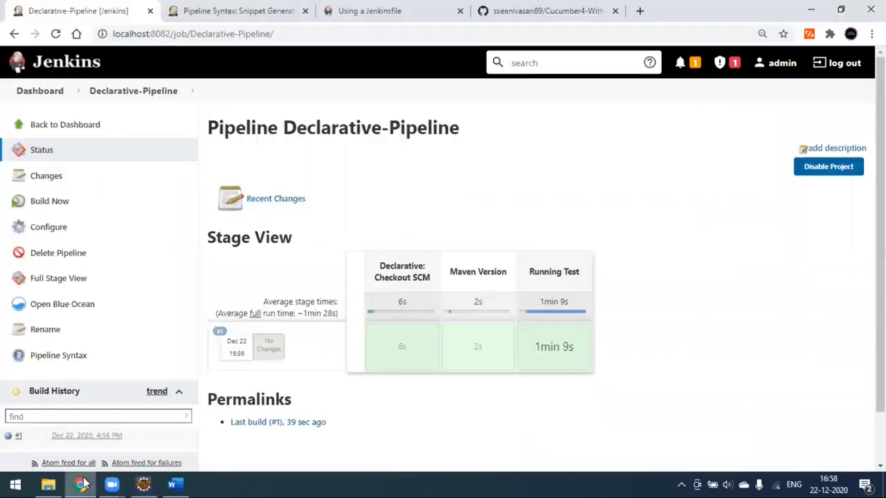
pyautogui.click(253, 11)
pyautogui.click(346, 247)
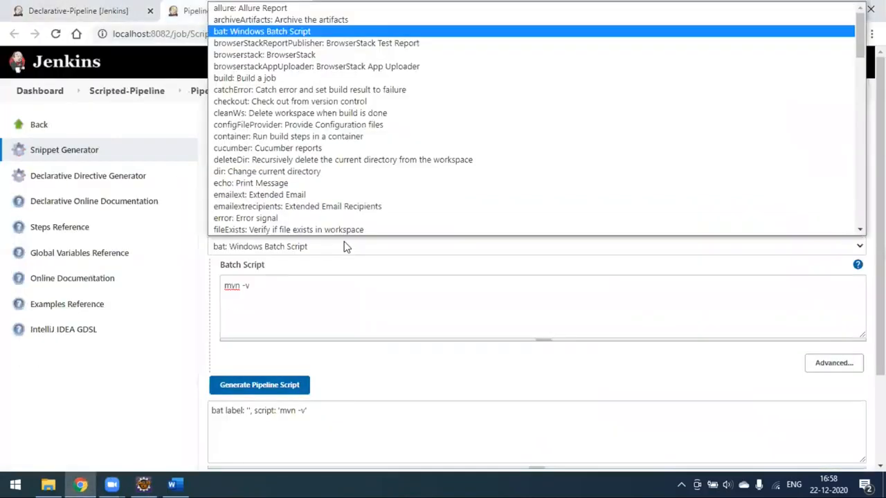
pyautogui.press('c')
pyautogui.press('Down')
pyautogui.press('Down')
pyautogui.press('Down')
pyautogui.press('Down')
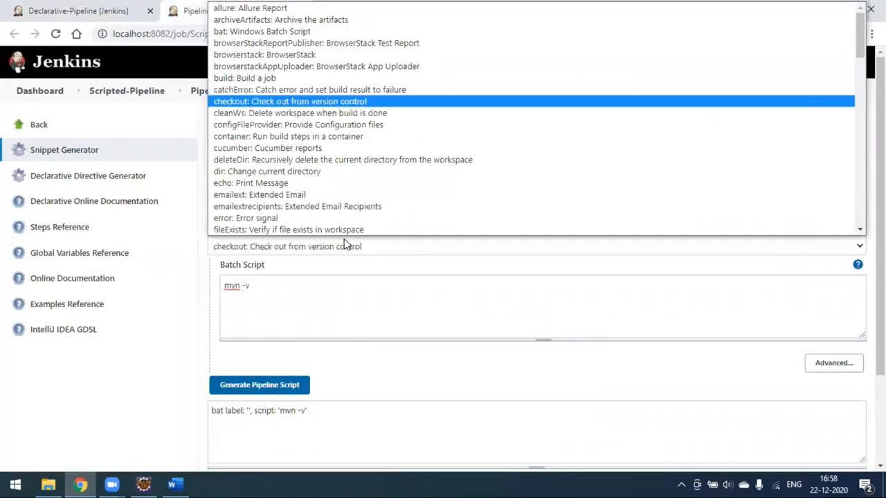
pyautogui.scroll(-1, 340, 205)
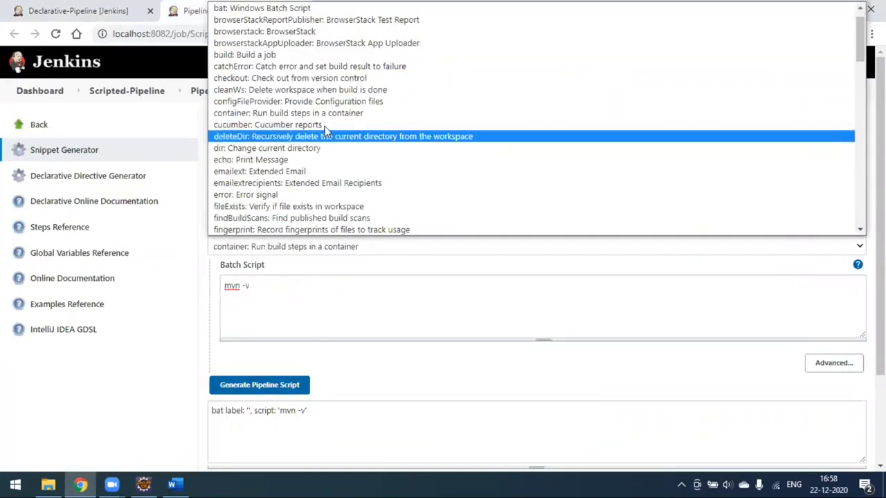
pyautogui.click(324, 126)
pyautogui.click(291, 295)
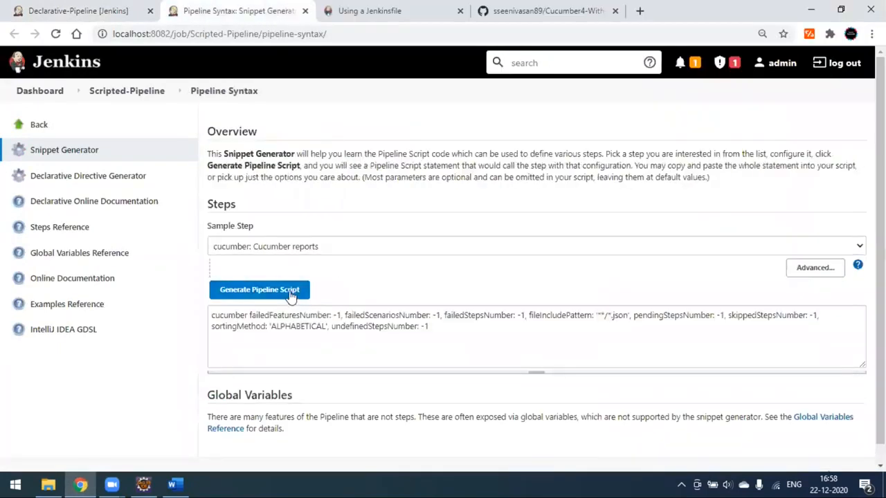
pyautogui.moveTo(451, 326); pyautogui.dragTo(193, 315)
pyautogui.hotkey('ctrl', 'c')
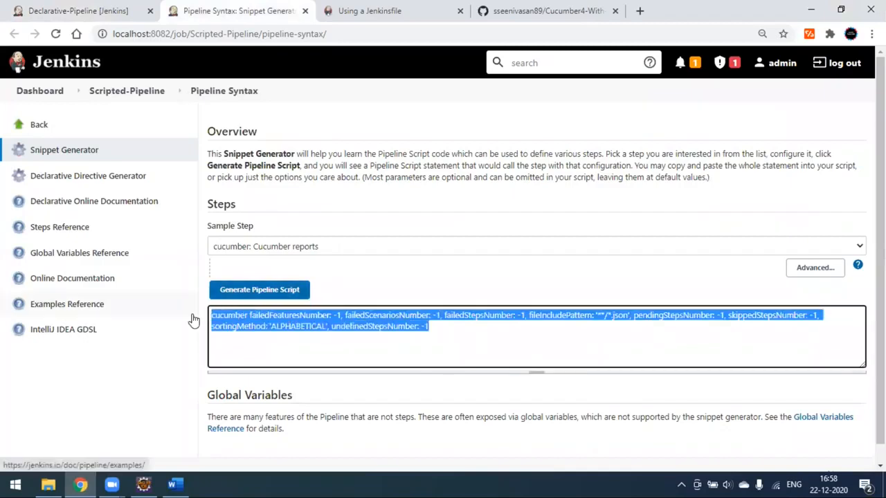
# Open the Declarative-Pipeline job's configuration, and in Eclipse replace the Report Generation stage's bat line with the copied cucumber script and save the Jenkinsfile.
pyautogui.click(101, 8)
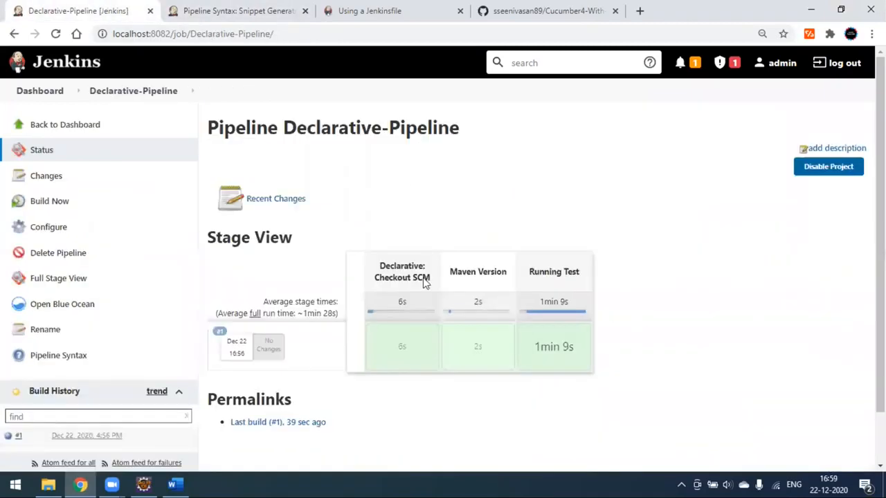
pyautogui.click(59, 234)
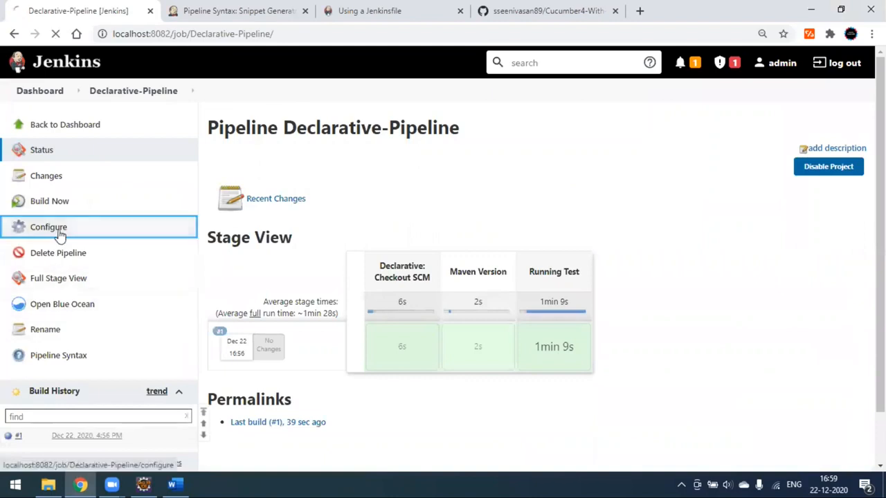
pyautogui.click(144, 485)
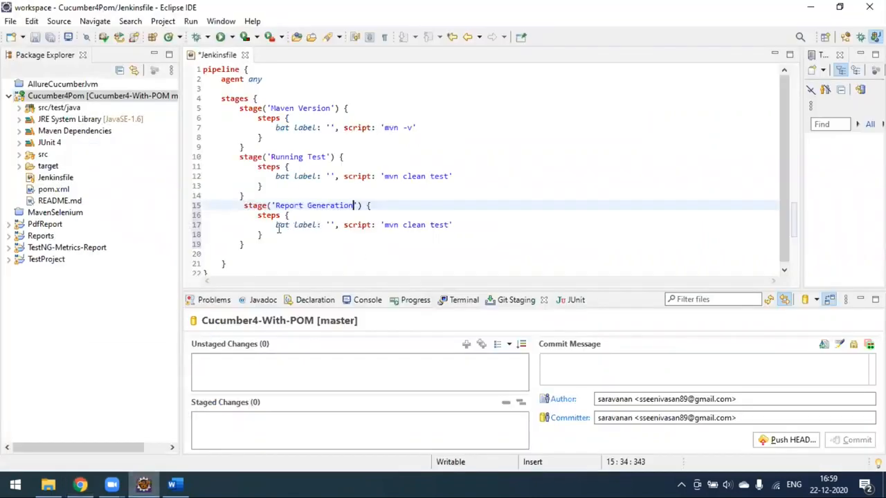
pyautogui.moveTo(277, 225); pyautogui.dragTo(466, 222)
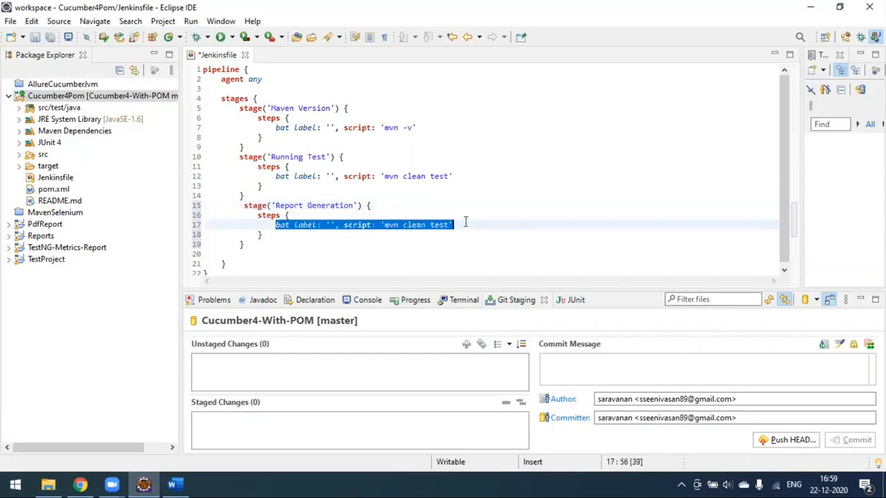
pyautogui.hotkey('ctrl', 'v')
pyautogui.moveTo(516, 282); pyautogui.dragTo(270, 290)
pyautogui.click(321, 255)
pyautogui.hotkey('ctrl', 's')
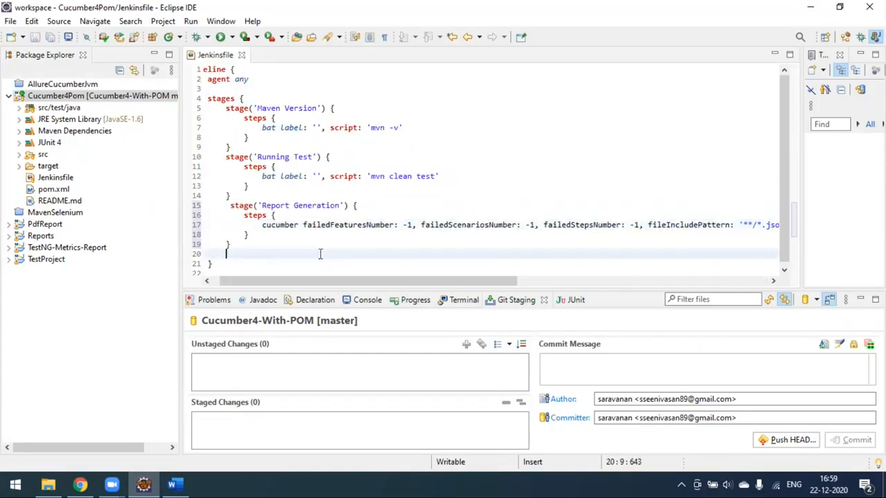
# Stage the Jenkinsfile, commit it with the message 'jenkins', and push it to the master branch of the Cucumber4-With-POM remote.
pyautogui.rightClick(95, 101)
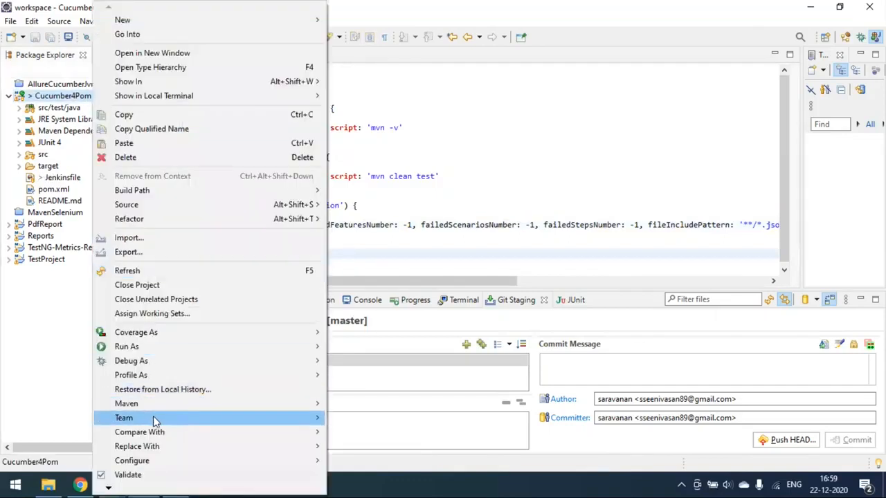
pyautogui.moveTo(153, 418)
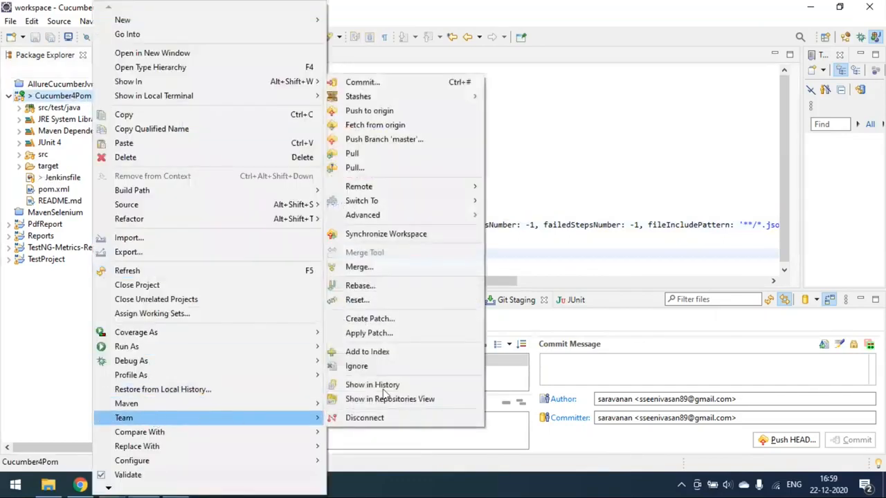
pyautogui.click(384, 84)
pyautogui.click(481, 343)
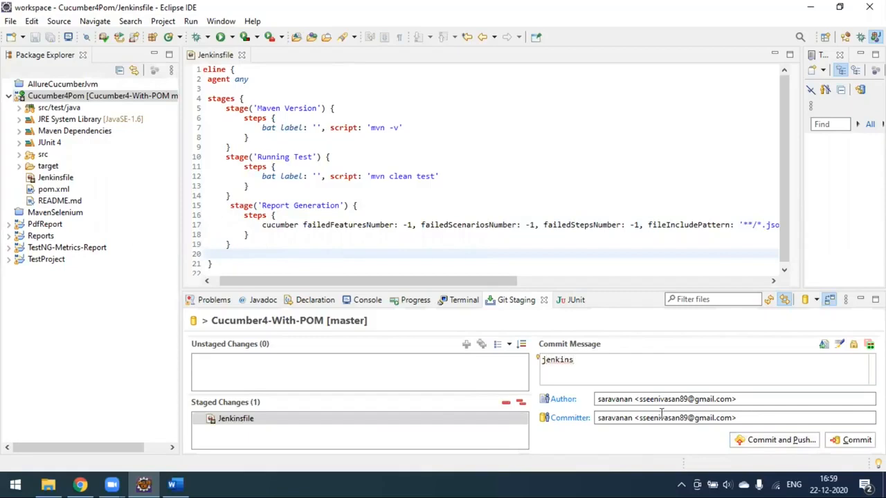
pyautogui.click(773, 442)
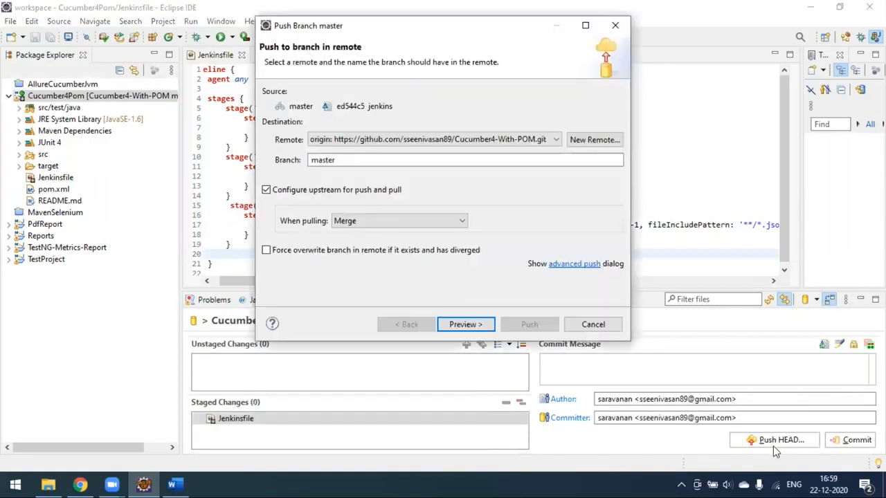
pyautogui.click(465, 325)
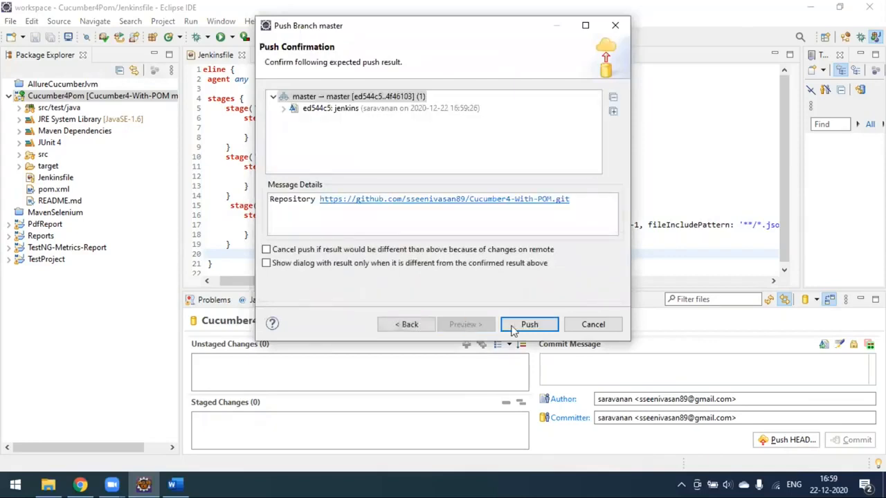
pyautogui.click(528, 324)
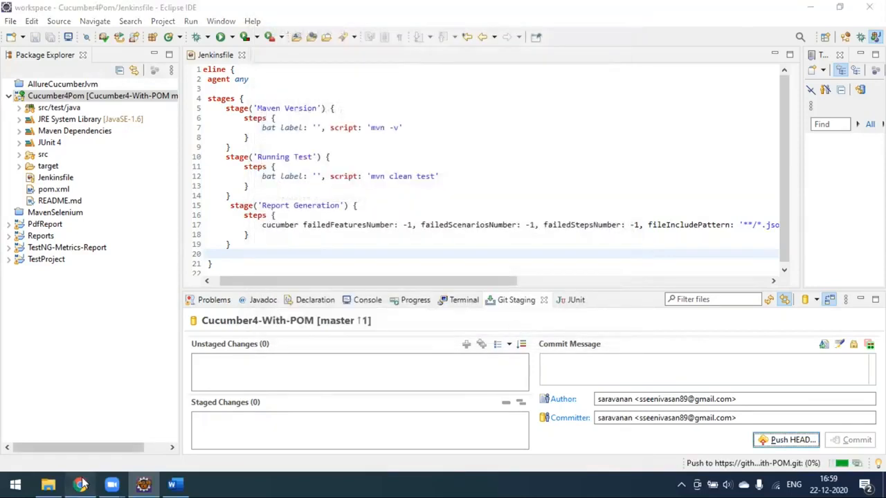
# Switch to Chrome, refresh the Cucumber4-With-POM repository on GitHub, and check the Report Generation stage in its Jenkinsfile.
pyautogui.click(81, 485)
pyautogui.click(543, 11)
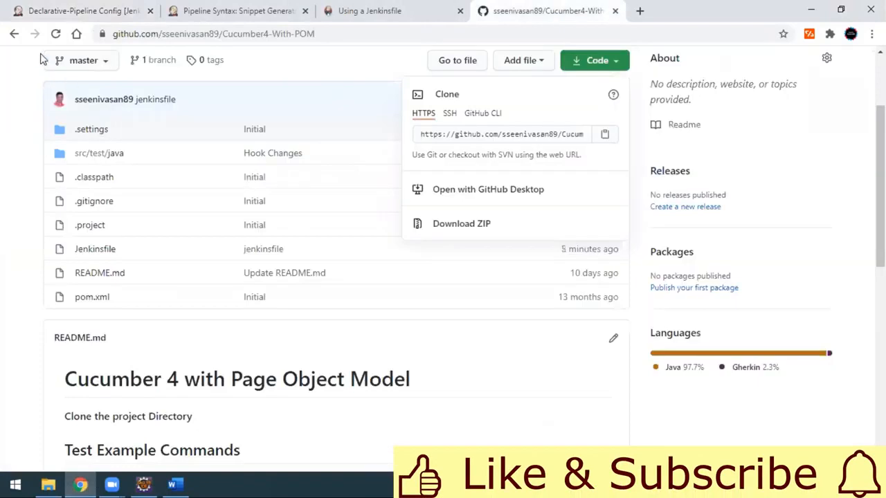
pyautogui.click(56, 34)
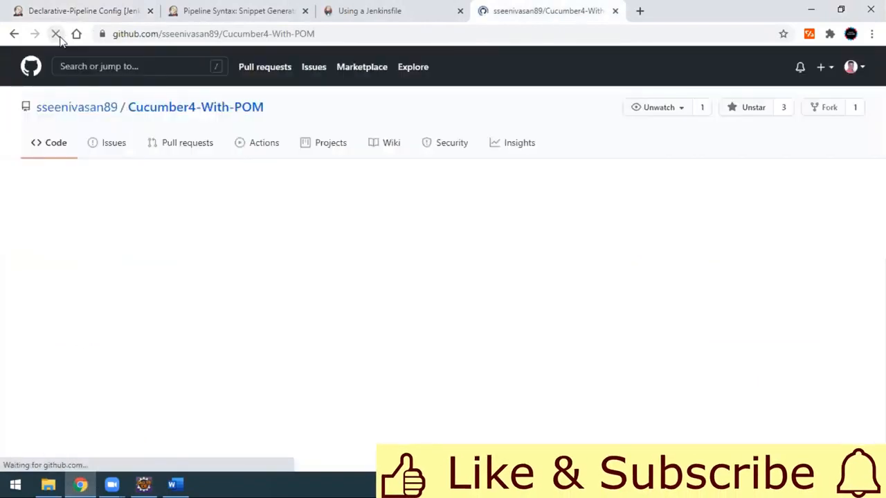
pyautogui.click(97, 250)
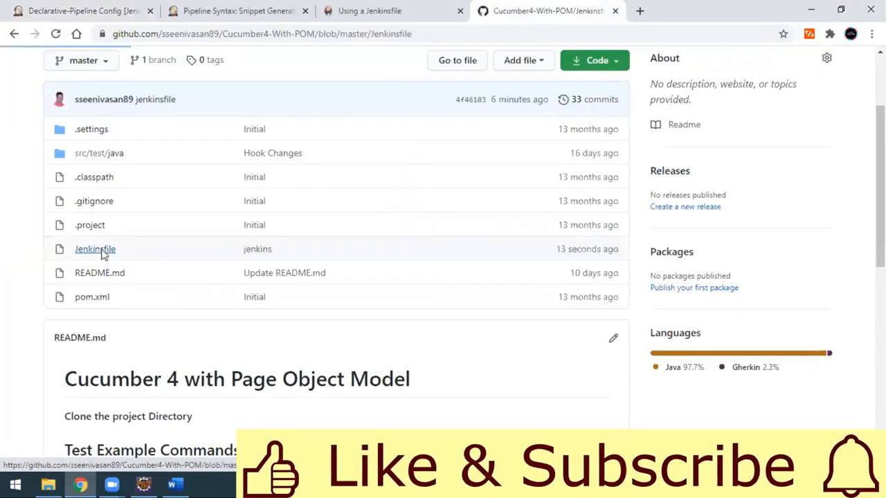
pyautogui.scroll(-3, 365, 378)
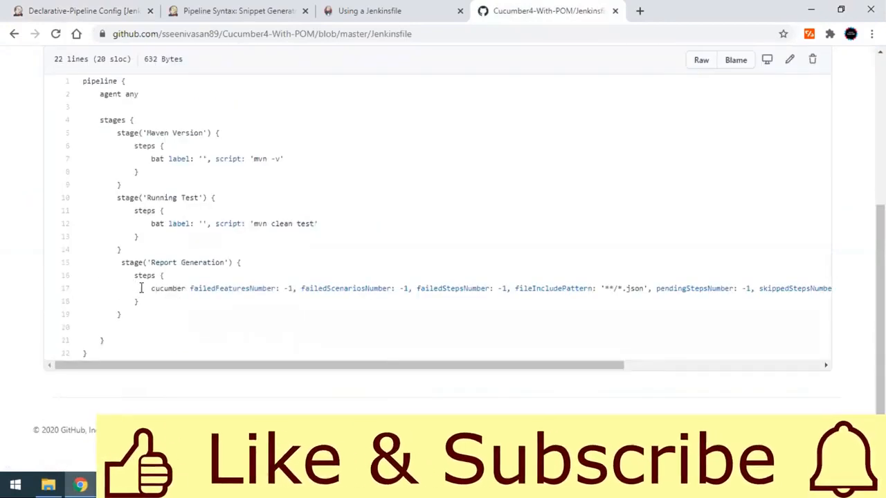
pyautogui.moveTo(142, 288); pyautogui.dragTo(588, 289)
pyautogui.scroll(4, 154, 106)
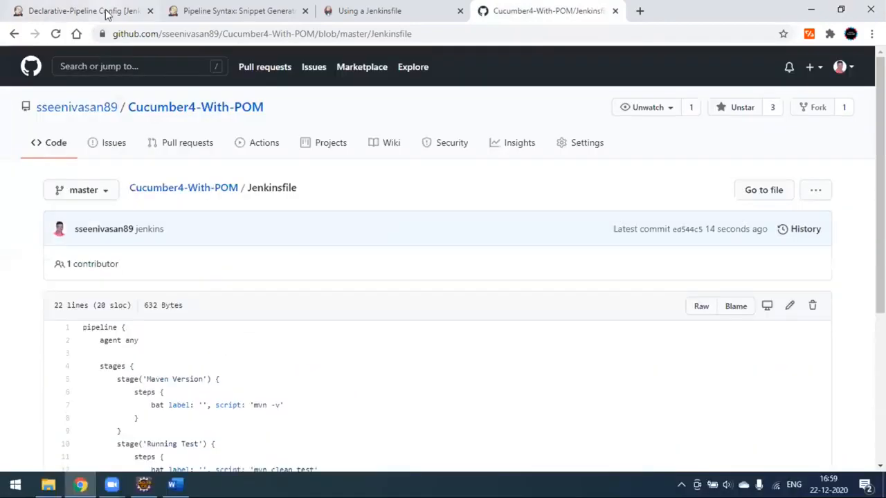
# Review the Git repository and branch settings in the Declarative-Pipeline configuration, and switch to Eclipse to look over the Jenkinsfile again.
pyautogui.click(83, 10)
pyautogui.scroll(-10, 78, 330)
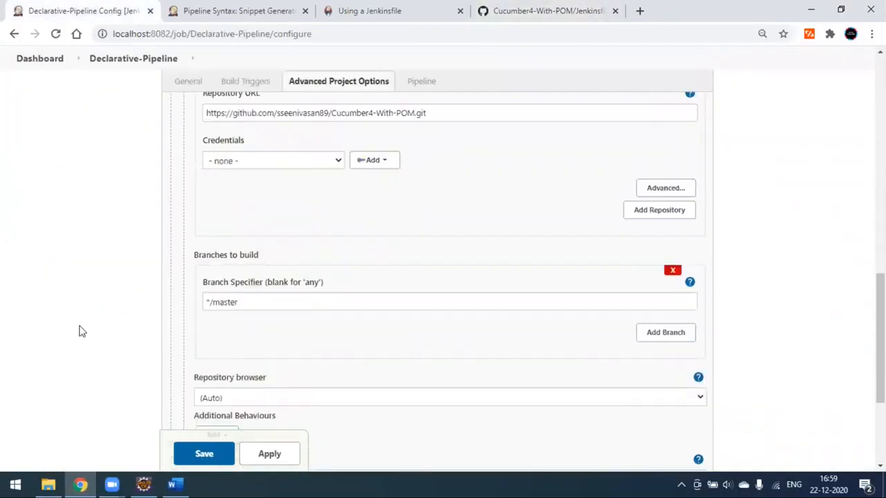
pyautogui.scroll(2, 78, 330)
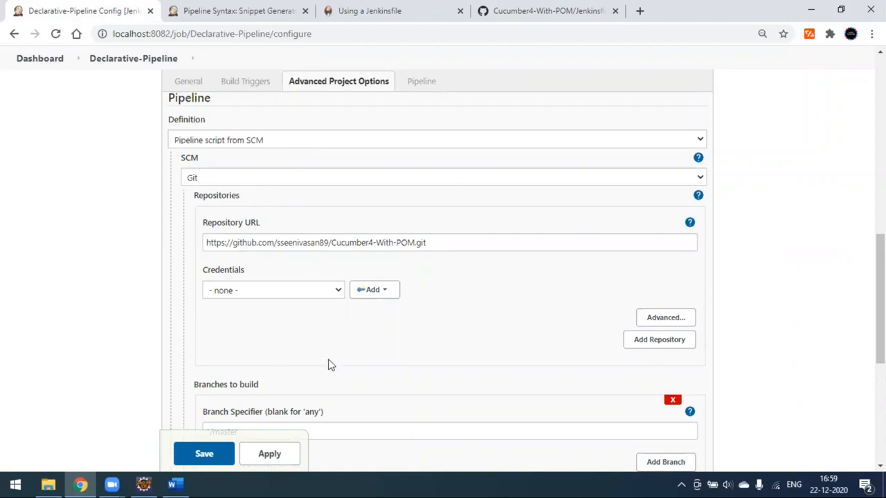
pyautogui.click(143, 484)
pyautogui.click(614, 313)
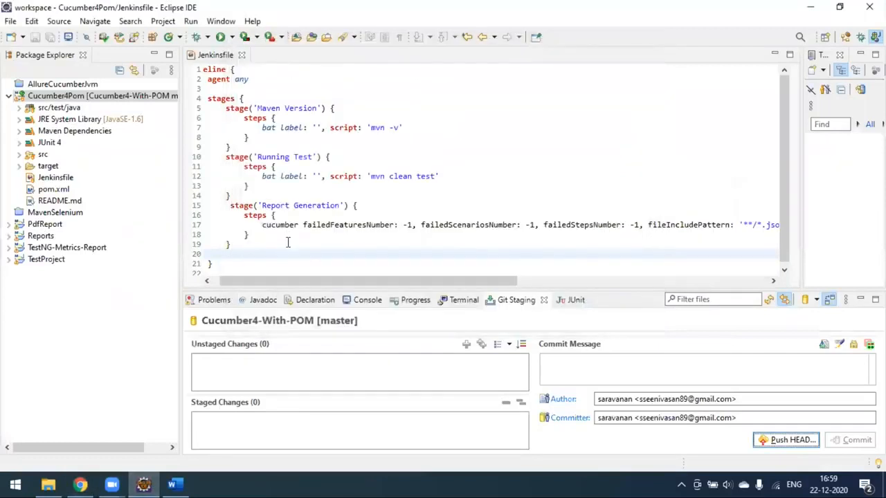
# Switch back to Chrome, start a new build of Declarative-Pipeline from its job page, and open that build's console output.
pyautogui.click(80, 485)
pyautogui.scroll(15, 391, 333)
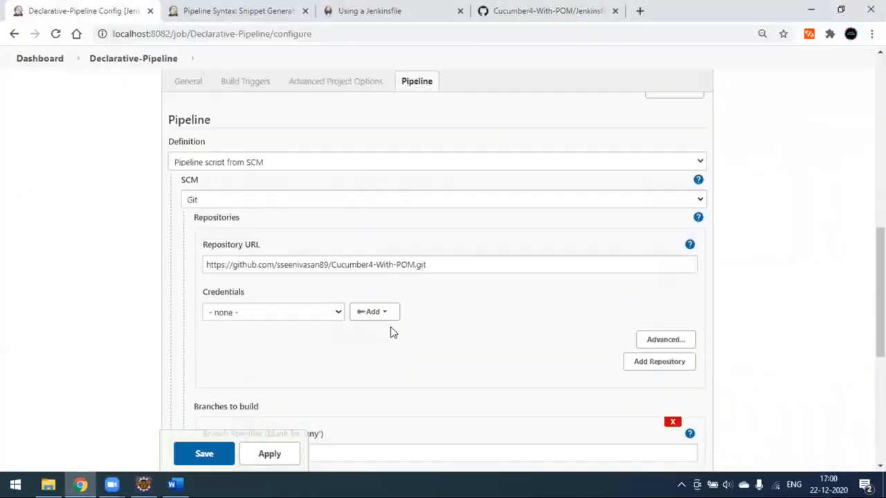
pyautogui.click(138, 62)
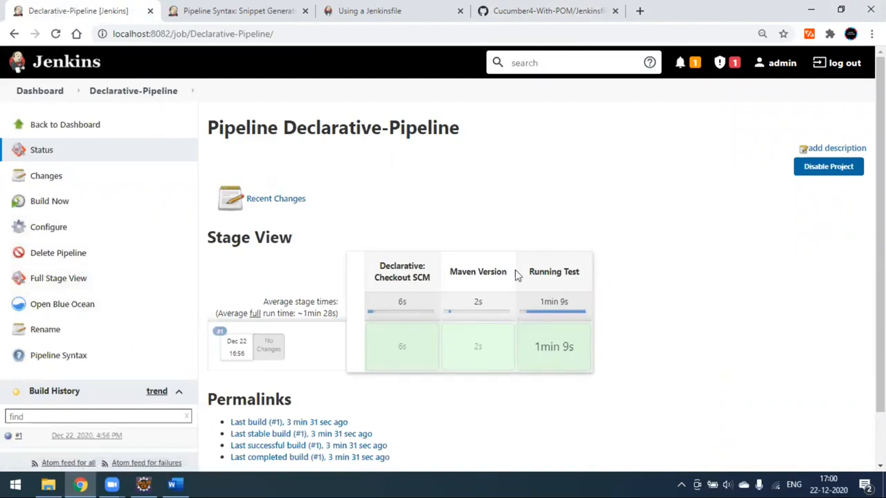
pyautogui.scroll(-1, 111, 305)
pyautogui.scroll(1, 76, 258)
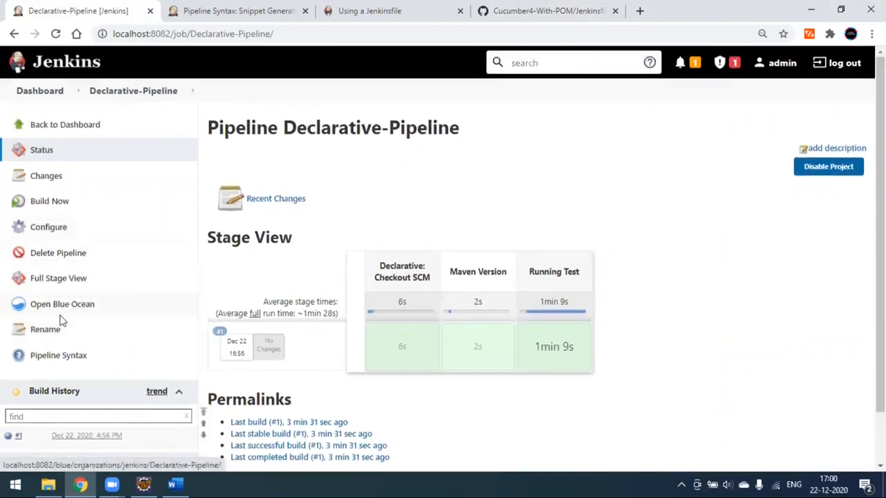
pyautogui.click(49, 208)
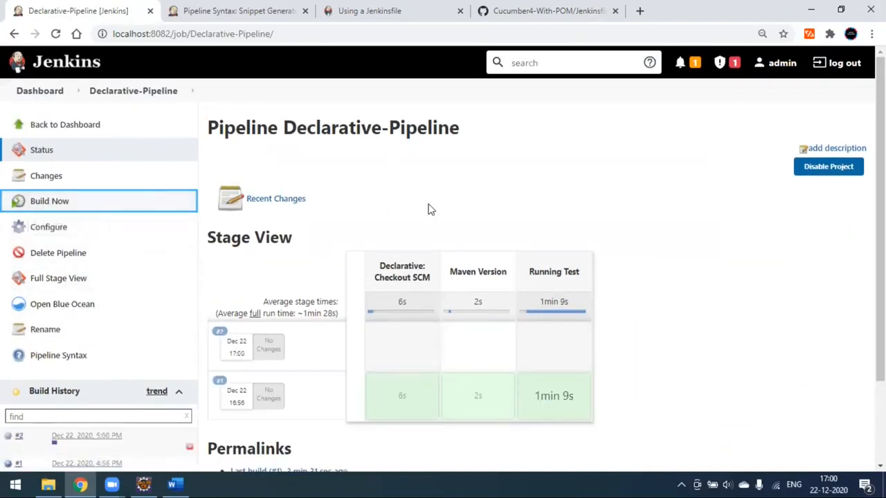
pyautogui.scroll(-1, 173, 312)
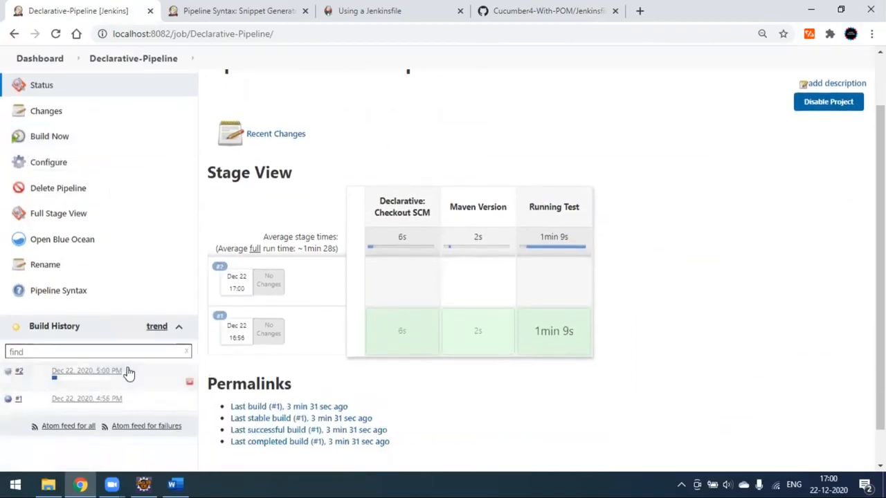
pyautogui.click(128, 371)
pyautogui.click(114, 416)
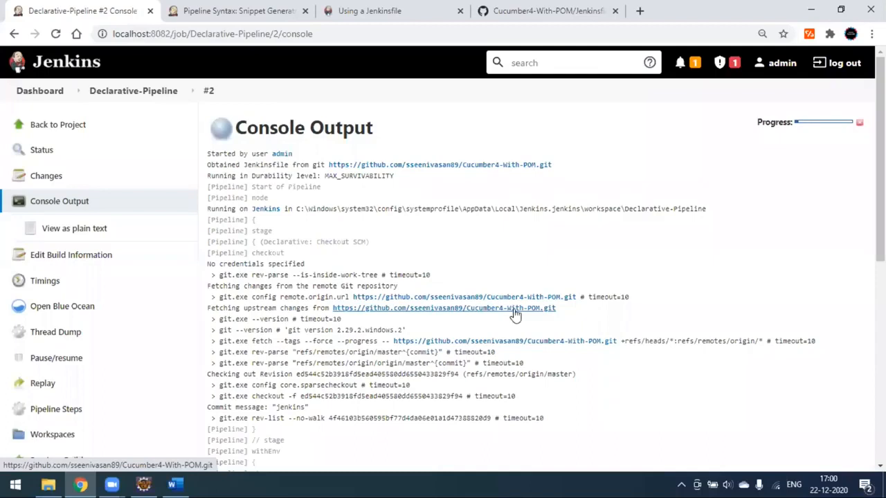
# Examine the console log's SCM checkout and Maven Version stages, and the 'mvn clean test' command in the Running Test stage.
pyautogui.scroll(-3, 656, 263)
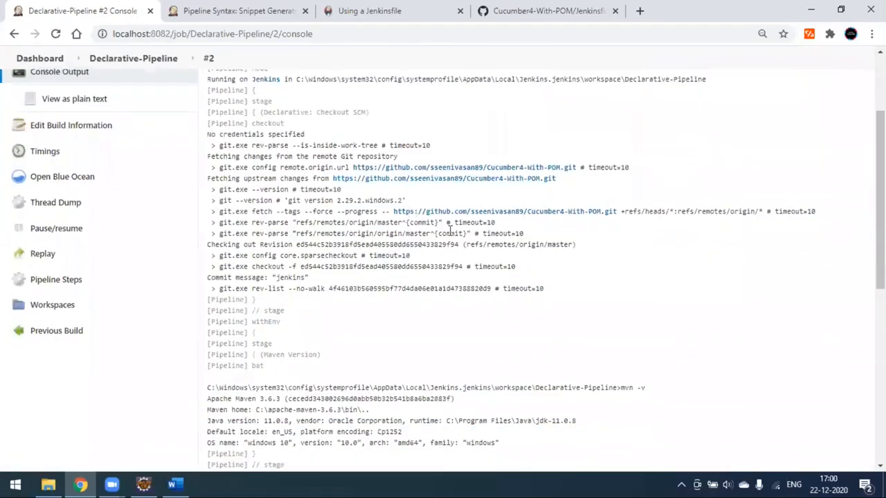
pyautogui.scroll(-1, 585, 292)
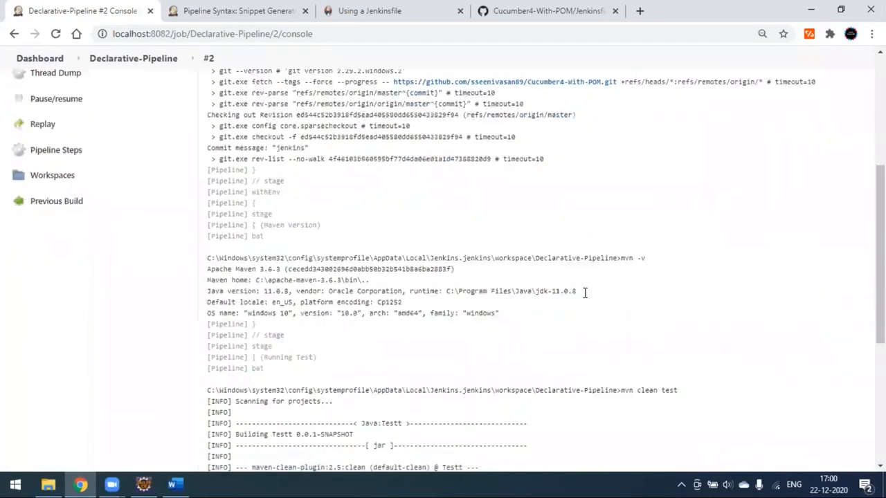
pyautogui.scroll(-2, 638, 269)
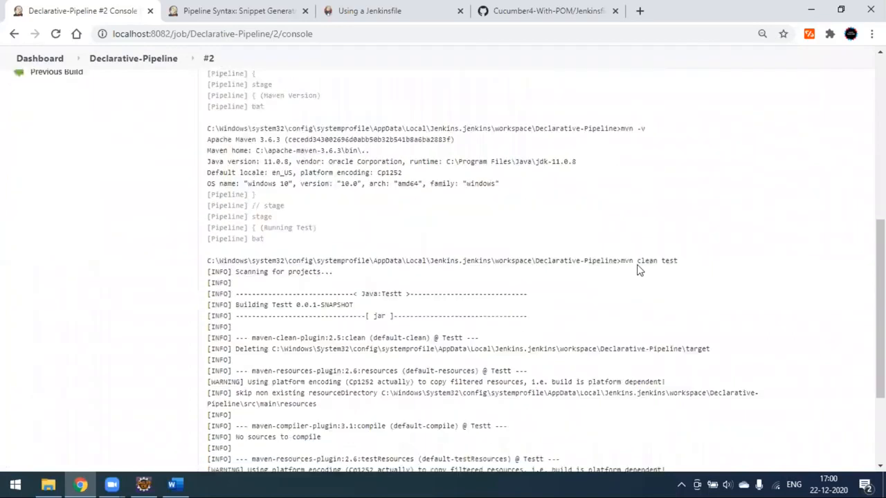
pyautogui.moveTo(621, 260); pyautogui.dragTo(692, 263)
# Check the end of the console log for the test results, the Report Generation stage's Cucumber report output, and the final build status.
pyautogui.scroll(-3, 642, 307)
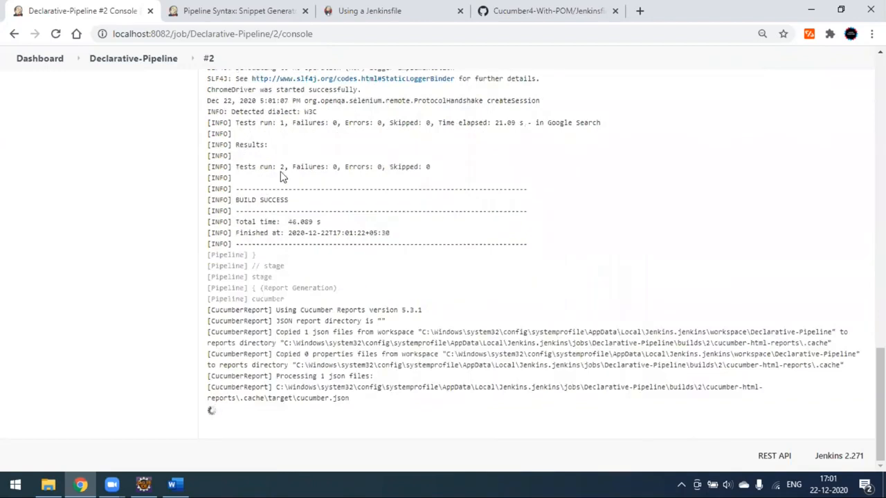
pyautogui.moveTo(456, 173); pyautogui.dragTo(451, 172)
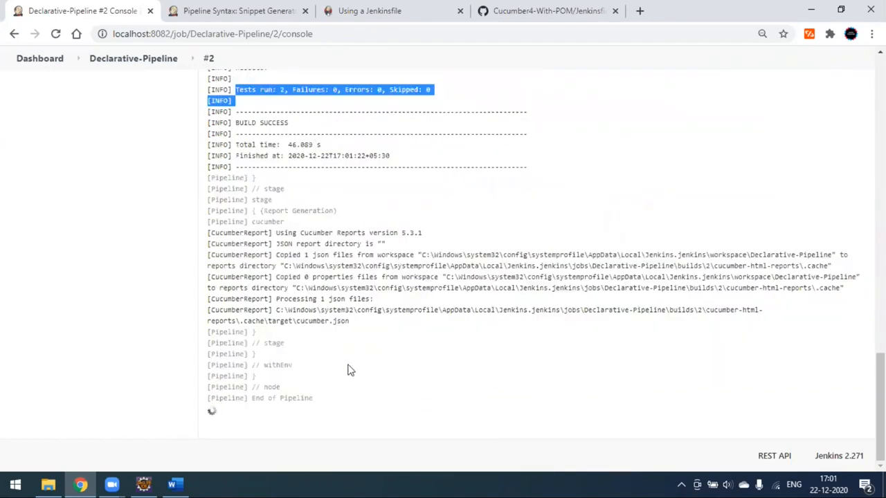
pyautogui.click(330, 322)
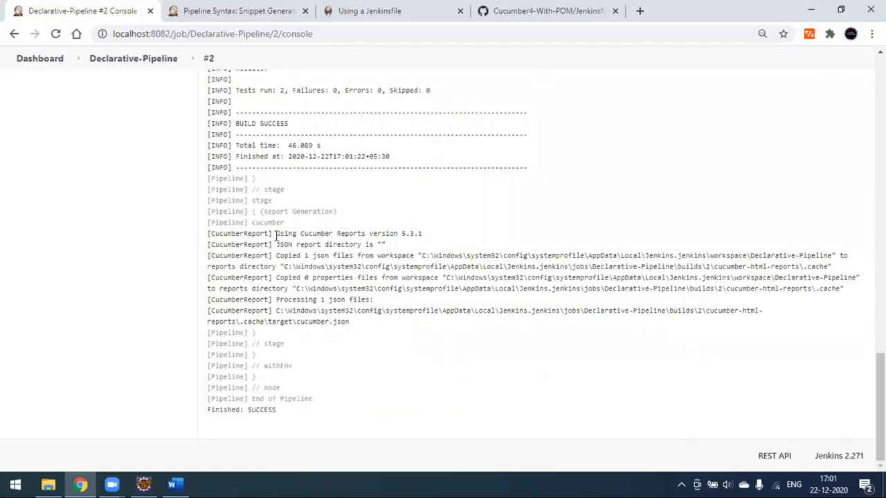
pyautogui.tripleClick(405, 235)
pyautogui.click(391, 368)
pyautogui.scroll(15, 390, 368)
pyautogui.scroll(3, 68, 132)
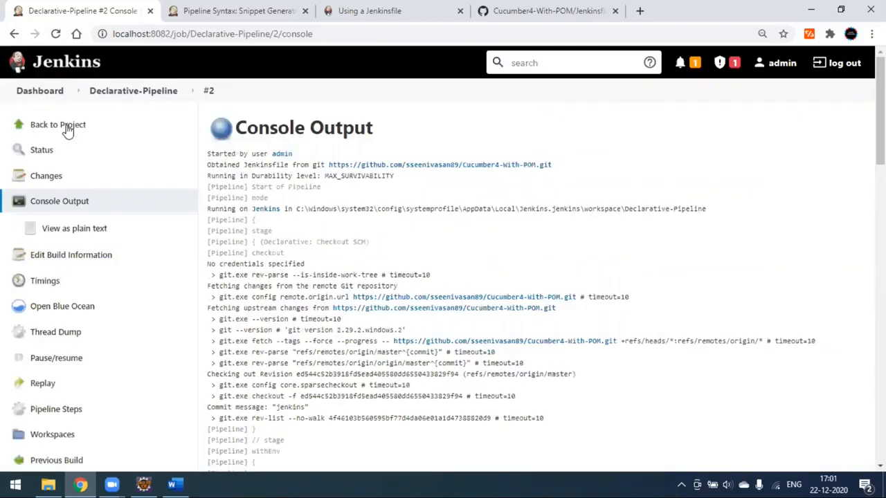
# Go back to the project page, view its Cucumber reports with the feature statistics, and return to the build's page in Jenkins.
pyautogui.click(67, 132)
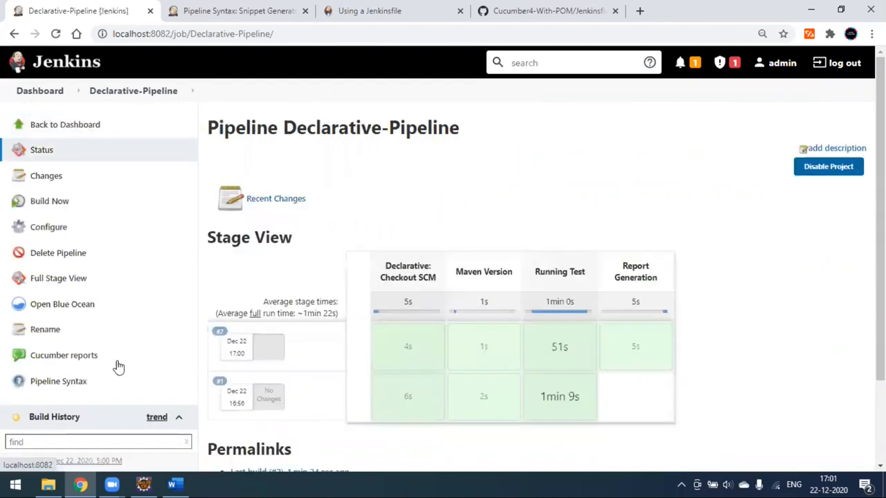
pyautogui.click(65, 360)
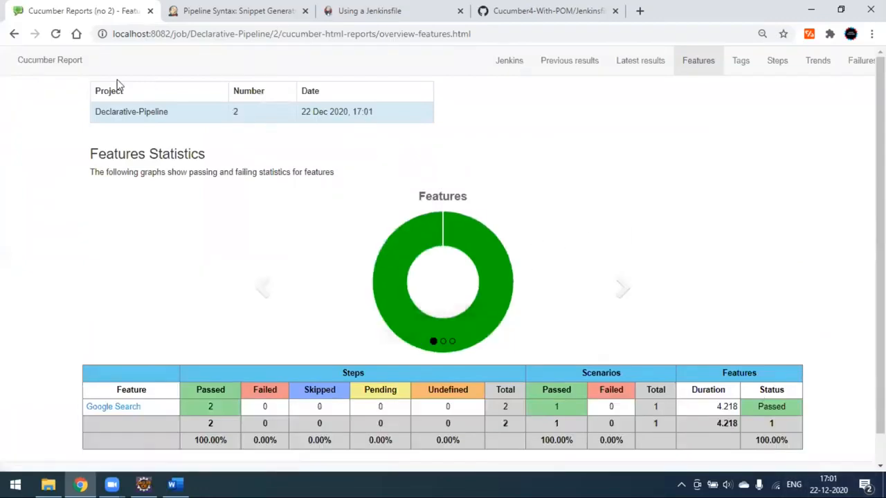
pyautogui.click(511, 61)
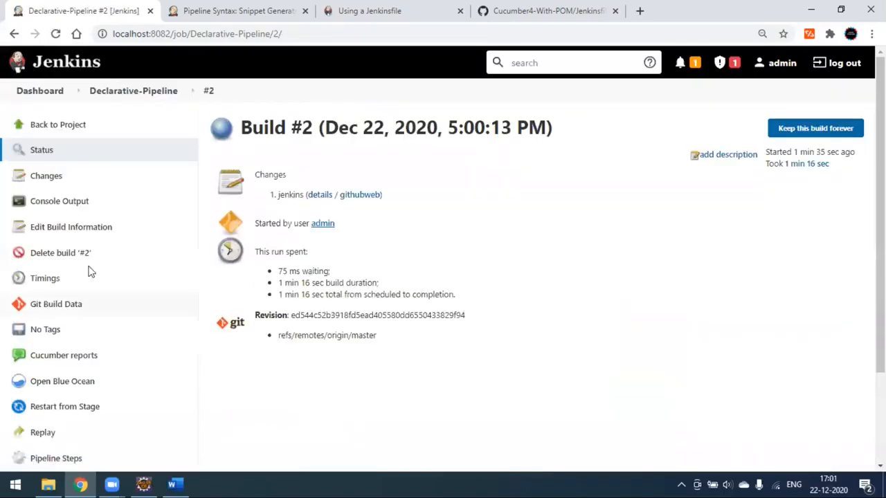
# Return to the Declarative-Pipeline job page and examine its Stage View, from Checkout SCM and Maven Version to Running Test and Report Generation.
pyautogui.click(69, 126)
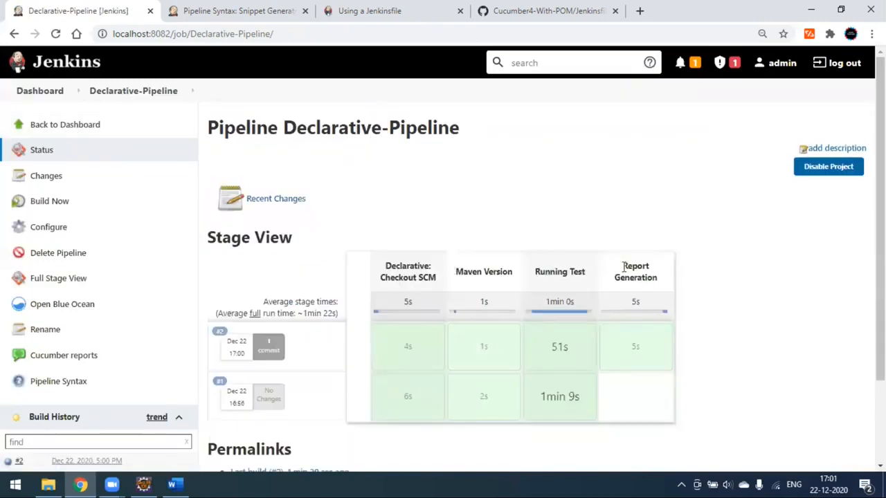
pyautogui.moveTo(625, 265); pyautogui.dragTo(657, 274)
pyautogui.click(620, 273)
pyautogui.click(143, 485)
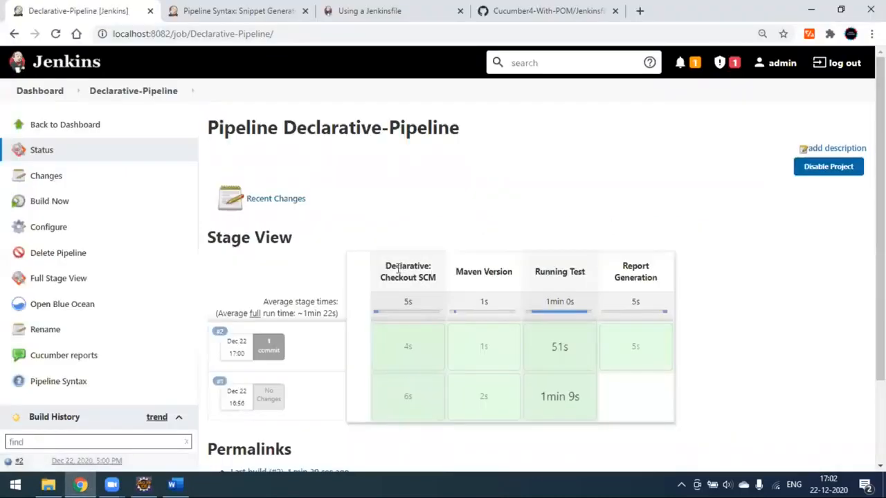
pyautogui.click(80, 485)
pyautogui.moveTo(386, 266); pyautogui.dragTo(437, 276)
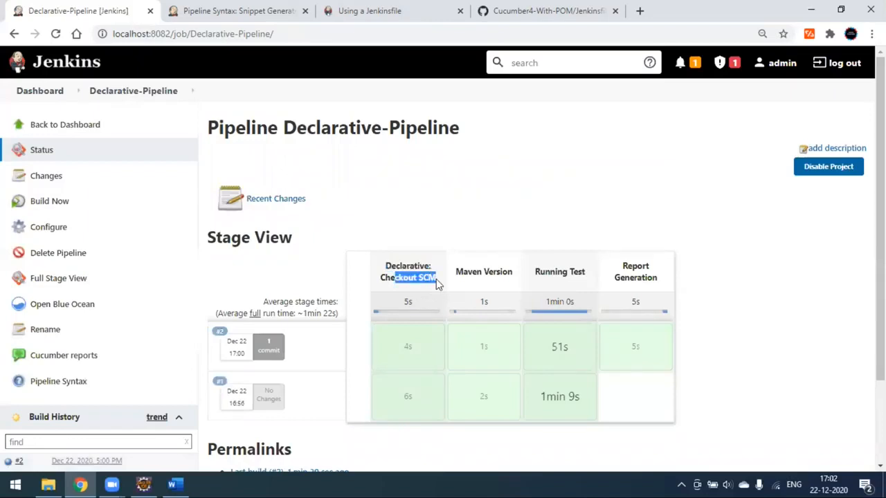
pyautogui.moveTo(456, 272); pyautogui.dragTo(593, 277)
pyautogui.click(641, 293)
pyautogui.moveTo(640, 343)
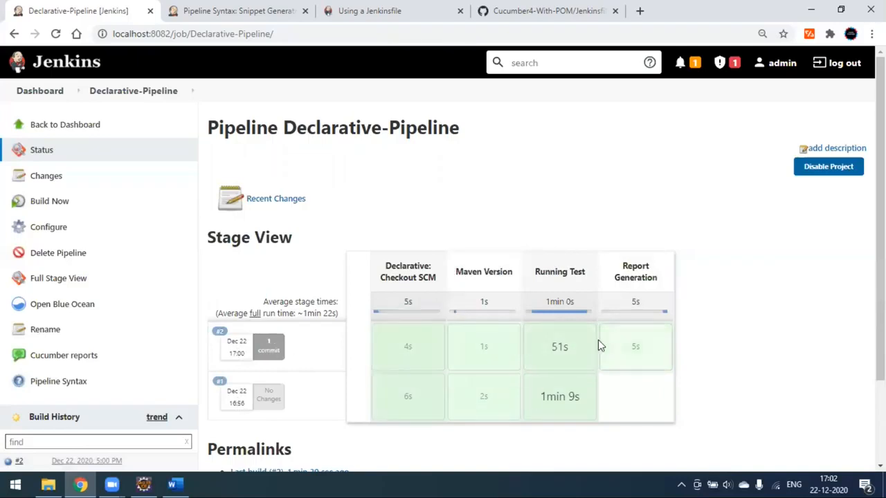
# View the job list on the Jenkins dashboard, then reopen Declarative-Pipeline and open its configuration.
pyautogui.click(90, 131)
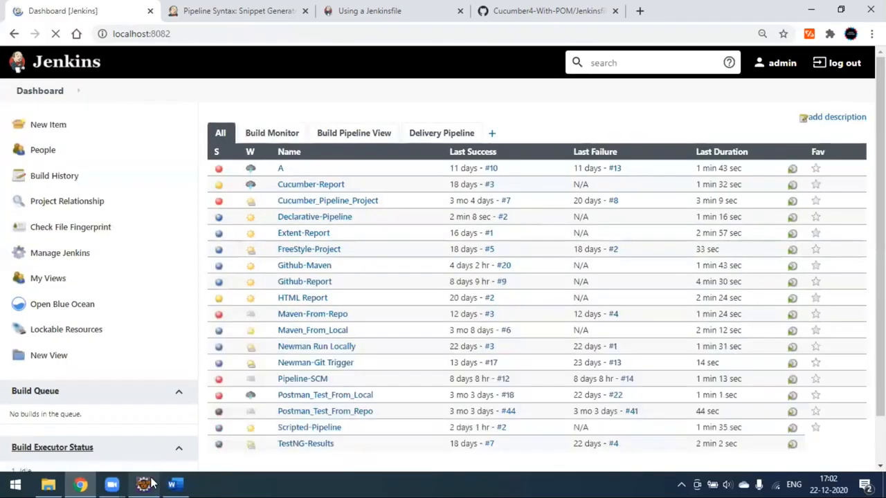
pyautogui.scroll(-2, 359, 367)
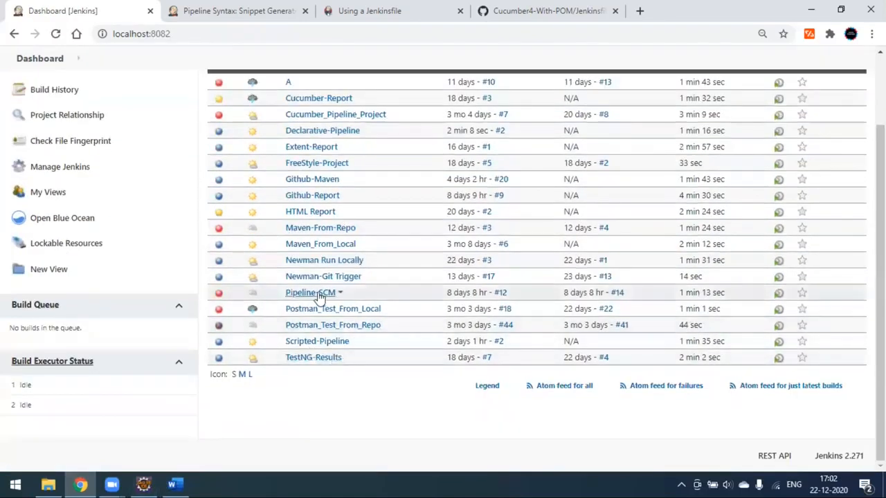
pyautogui.click(330, 134)
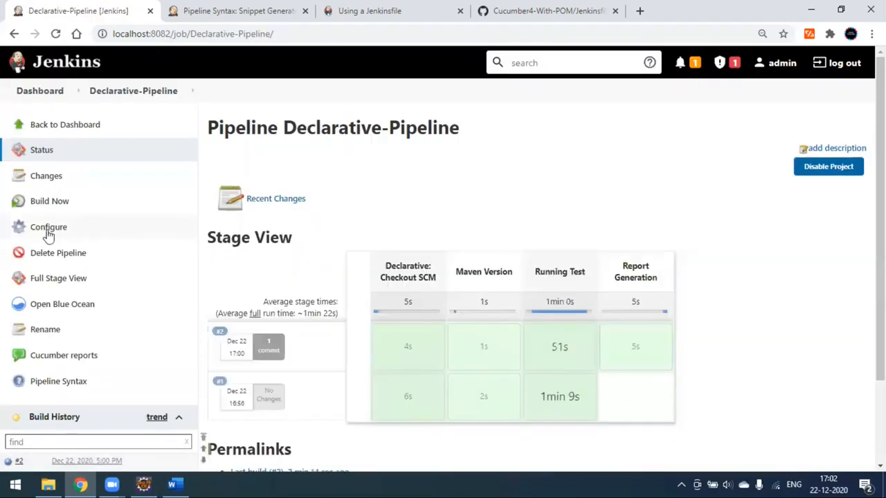
pyautogui.click(48, 234)
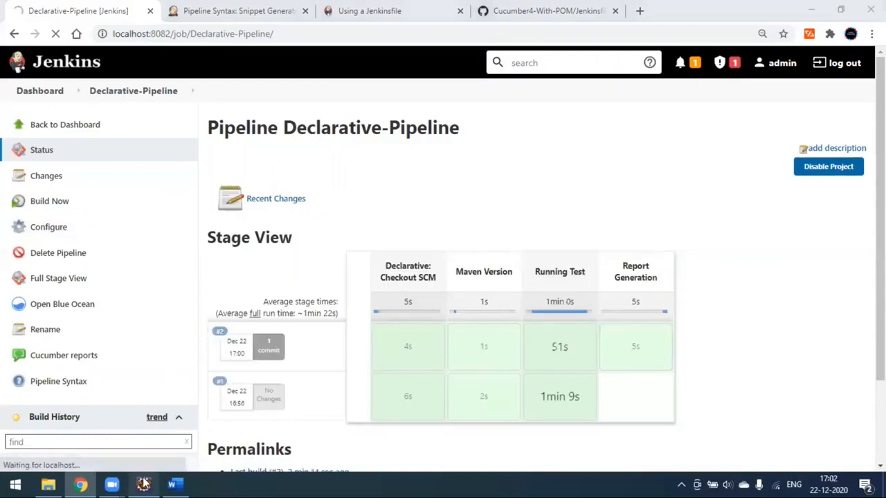
# Switch to Eclipse and review the Maven Version, Running Test and Report Generation stages in the Jenkinsfile.
pyautogui.click(143, 484)
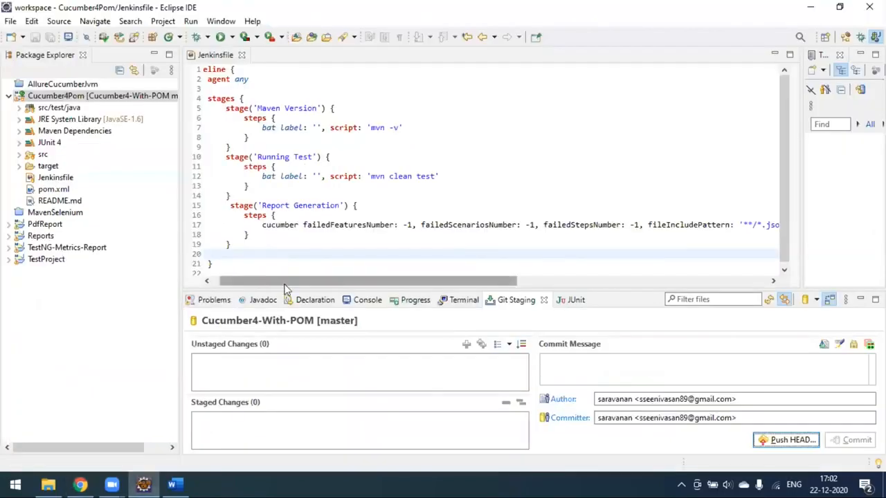
pyautogui.moveTo(285, 282); pyautogui.dragTo(255, 281)
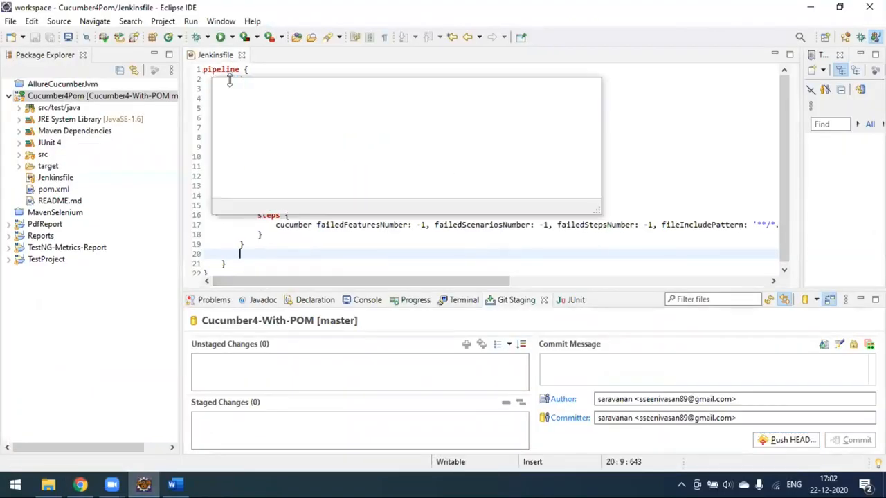
pyautogui.click(244, 146)
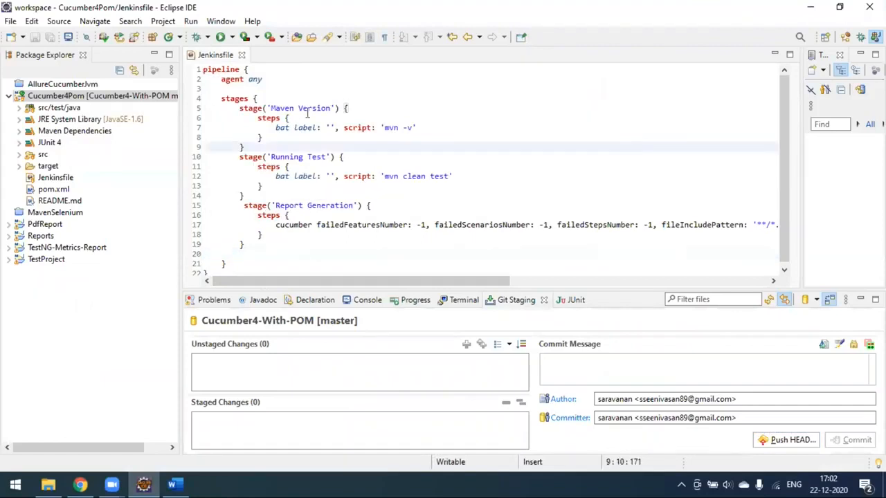
pyautogui.moveTo(239, 109); pyautogui.dragTo(263, 242)
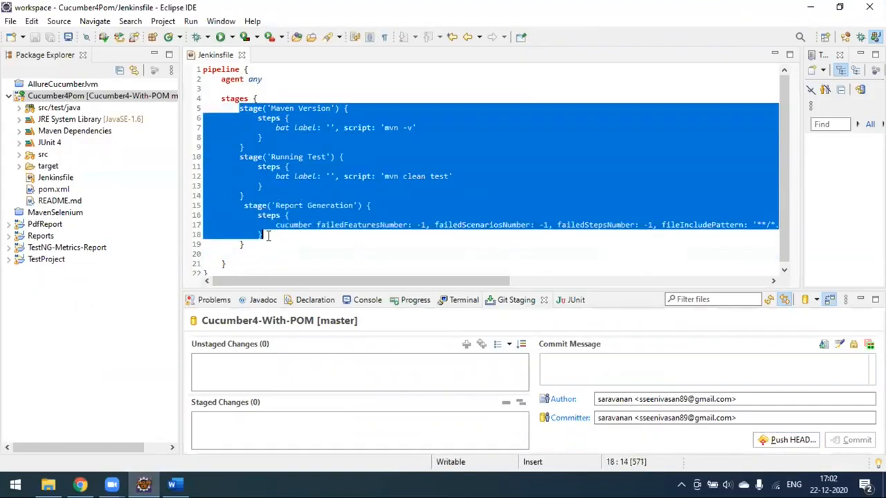
pyautogui.click(263, 242)
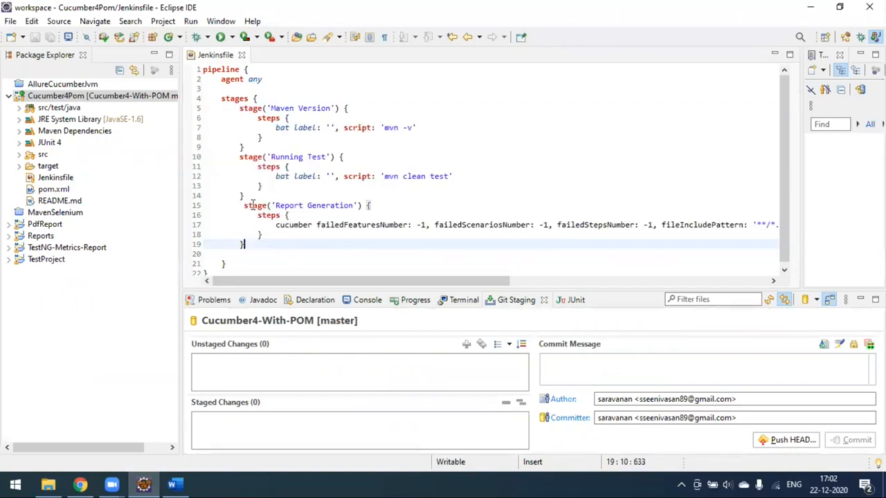
pyautogui.moveTo(253, 204)
# Switch back to Chrome and choose 'mail: Mail' as the sample step in the Pipeline Syntax Snippet Generator.
pyautogui.click(80, 485)
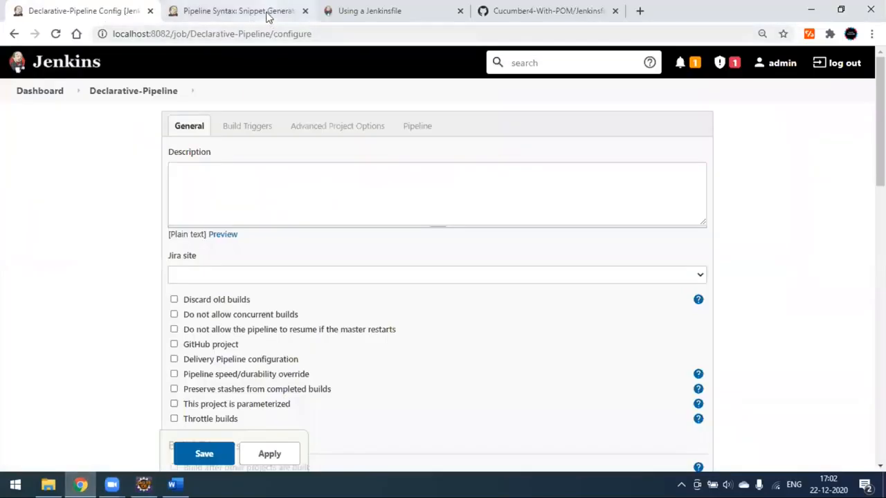
pyautogui.click(267, 13)
pyautogui.click(323, 248)
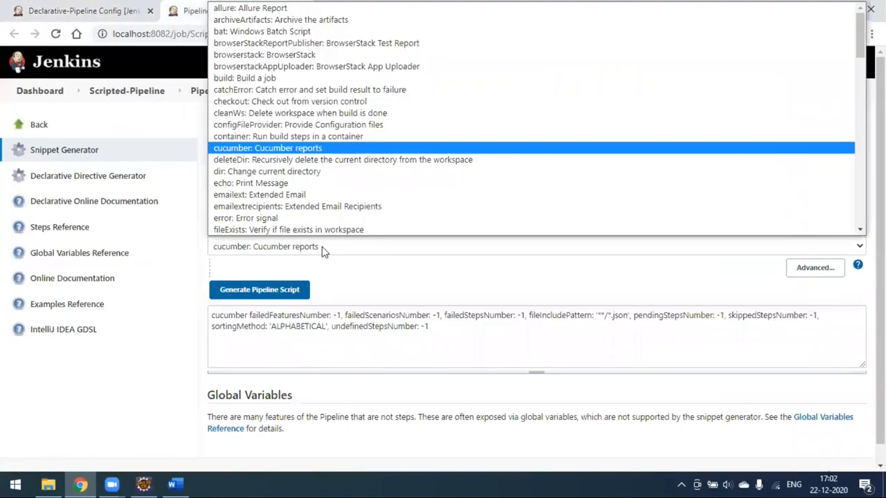
pyautogui.press('Down')
pyautogui.press('Down')
pyautogui.press('Down')
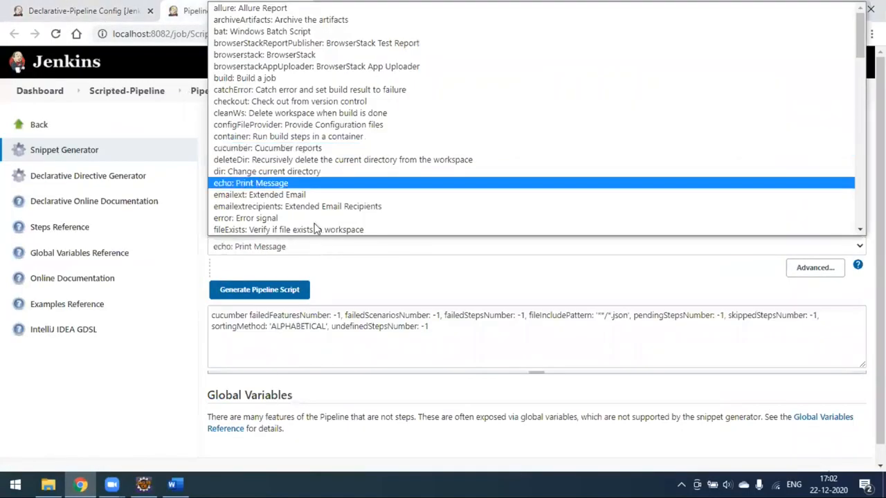
pyautogui.press('m')
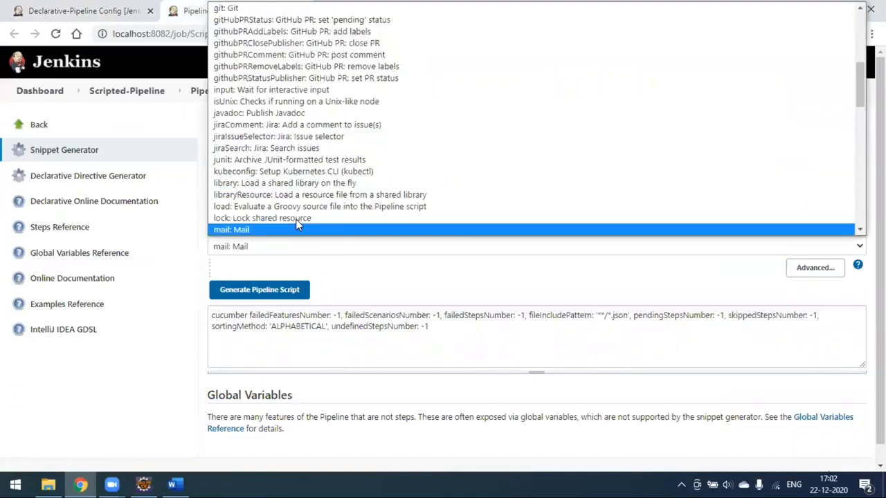
pyautogui.click(288, 217)
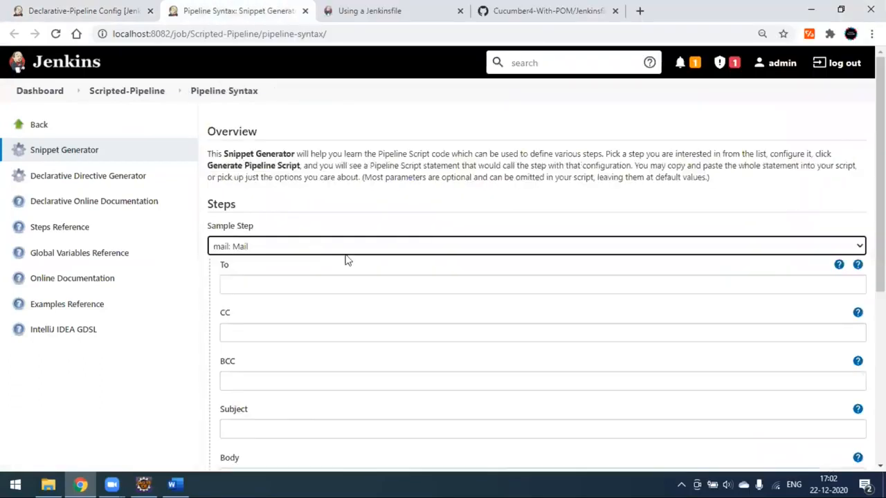
# Look over the Mail step's To, Subject and Body fields in the Snippet Generator.
pyautogui.scroll(-2, 357, 273)
pyautogui.click(254, 156)
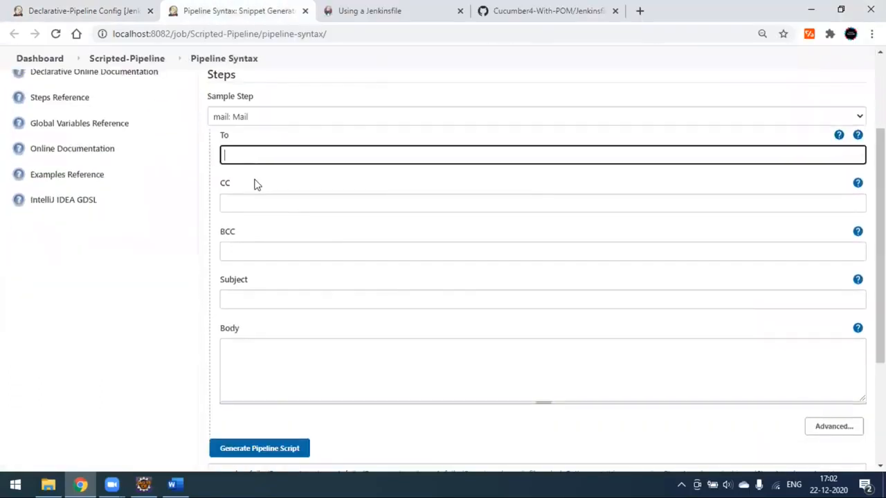
pyautogui.click(254, 298)
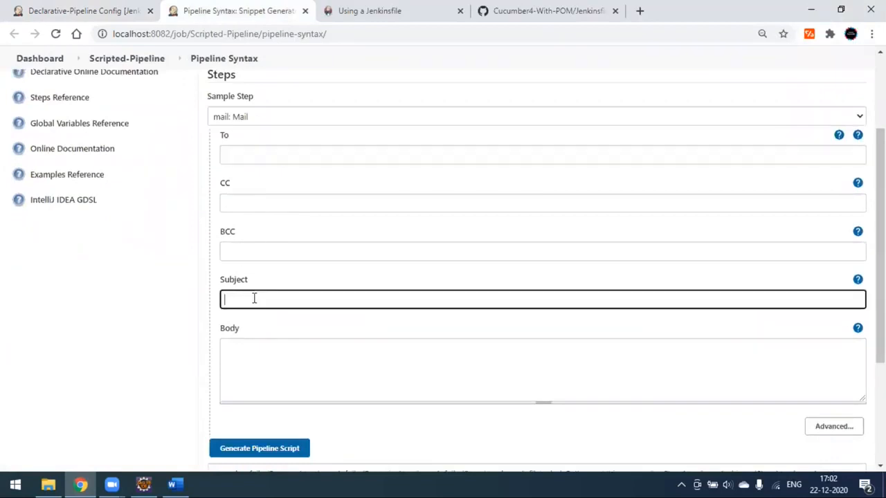
pyautogui.click(253, 354)
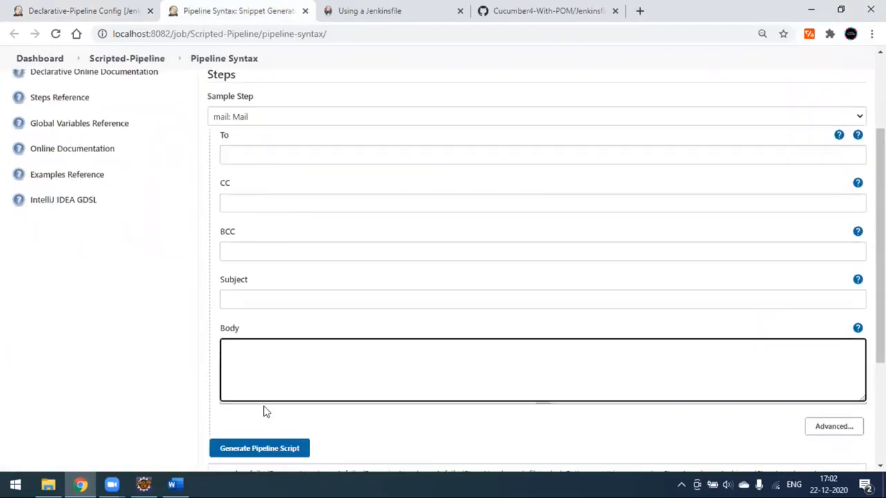
# Leave the Snippet Generator, glance at the Jenkinsfile in Eclipse, and view the Declarative pipeline example in Word's Report document.
pyautogui.click(109, 10)
pyautogui.click(144, 484)
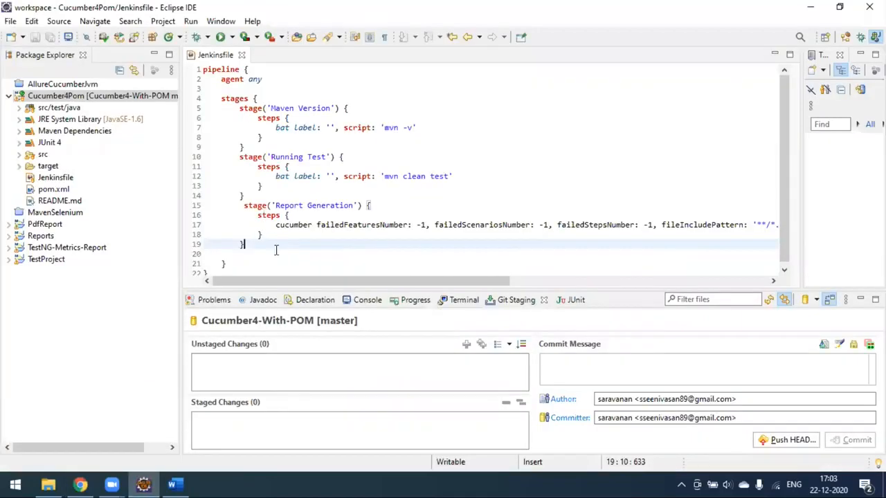
pyautogui.click(172, 485)
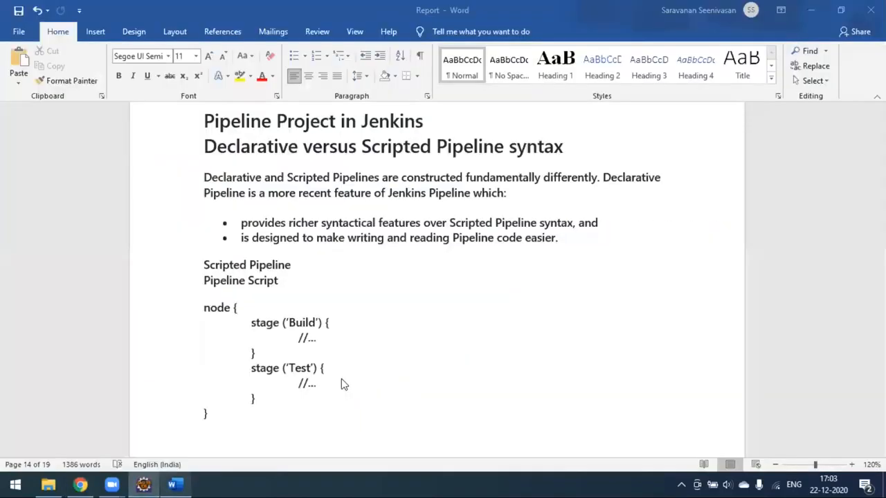
pyautogui.scroll(-10, 433, 302)
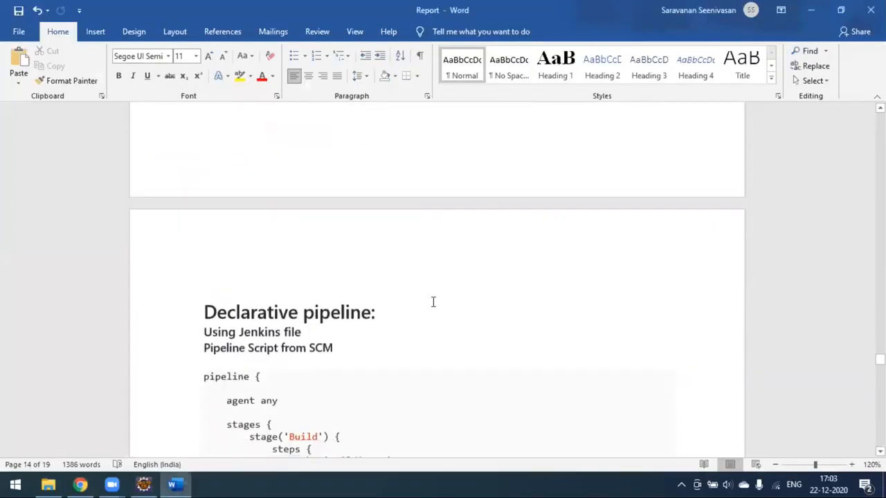
pyautogui.scroll(-2, 433, 305)
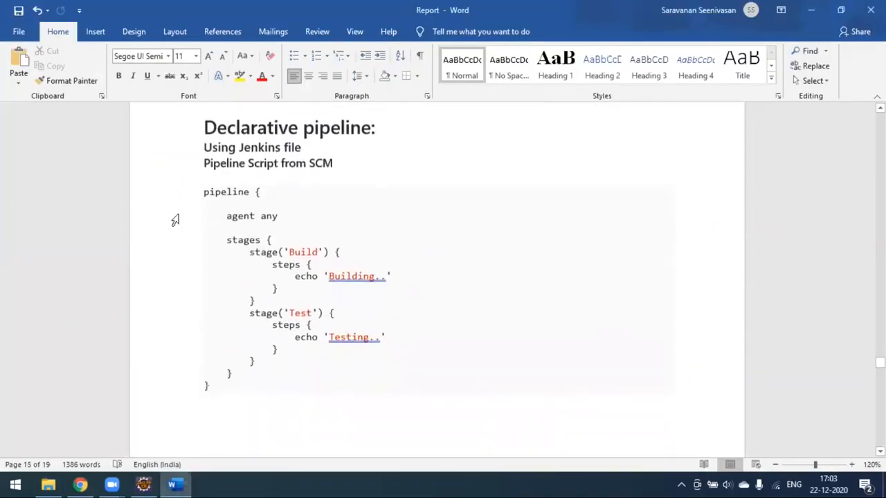
# Switch back to Chrome, review the job's Git repository, branch and Script Path settings under Pipeline script from SCM, and return to the job page.
pyautogui.click(80, 484)
pyautogui.scroll(-10, 276, 370)
pyautogui.scroll(-4, 275, 370)
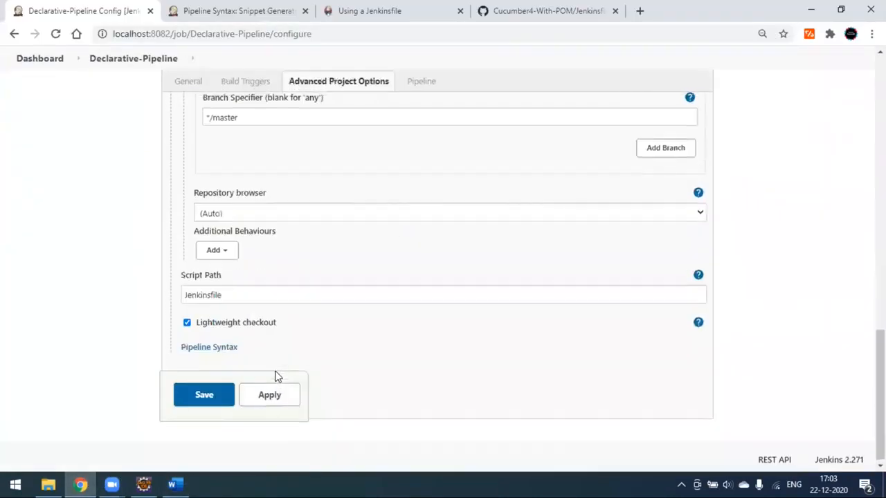
pyautogui.scroll(5, 275, 376)
pyautogui.scroll(-4, 314, 279)
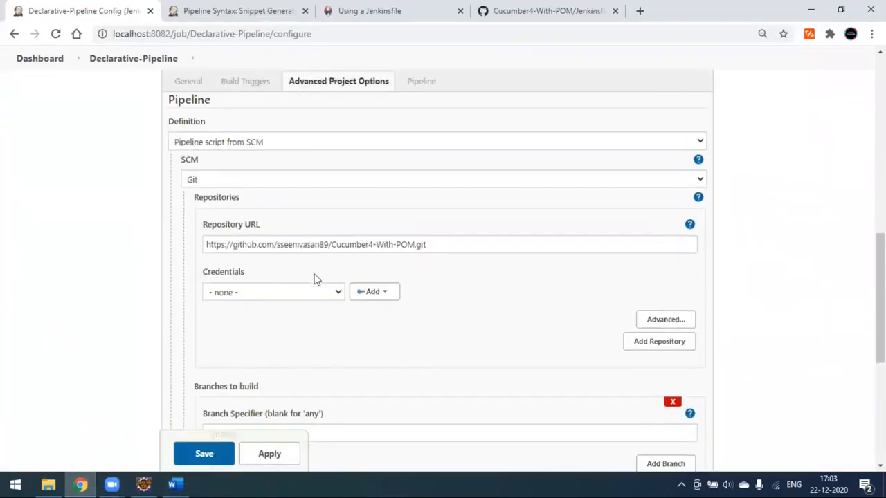
pyautogui.moveTo(245, 357); pyautogui.dragTo(166, 363)
pyautogui.click(242, 357)
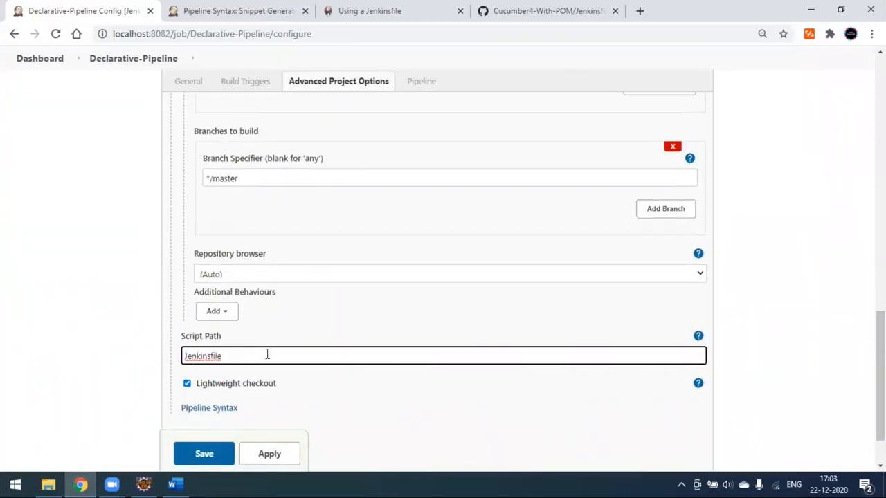
pyautogui.scroll(2, 337, 315)
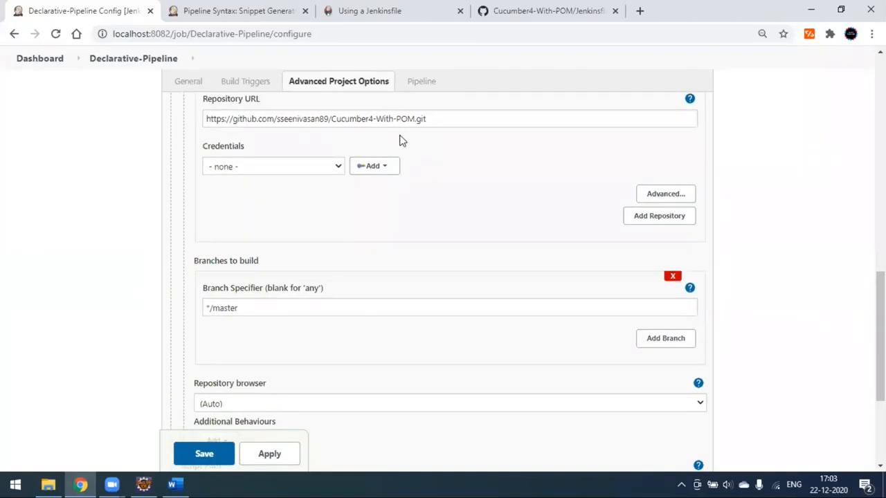
pyautogui.scroll(-3, 328, 325)
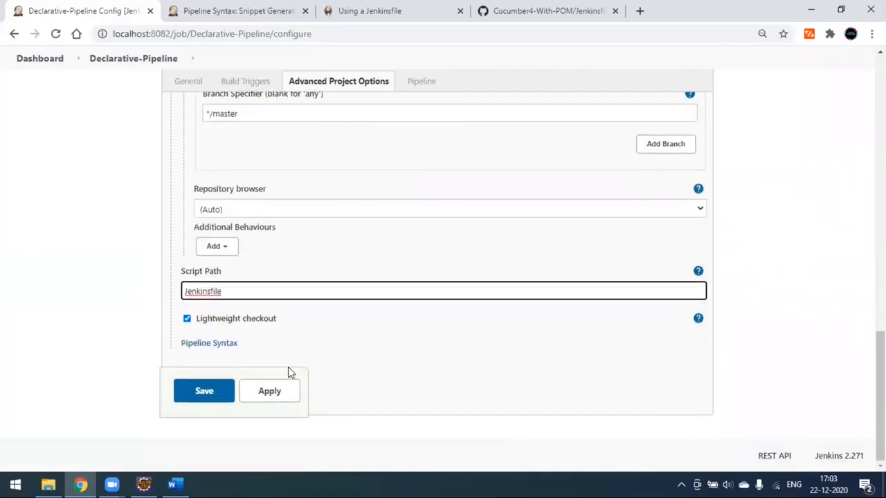
pyautogui.scroll(5, 287, 367)
pyautogui.scroll(4, 237, 258)
pyautogui.click(144, 64)
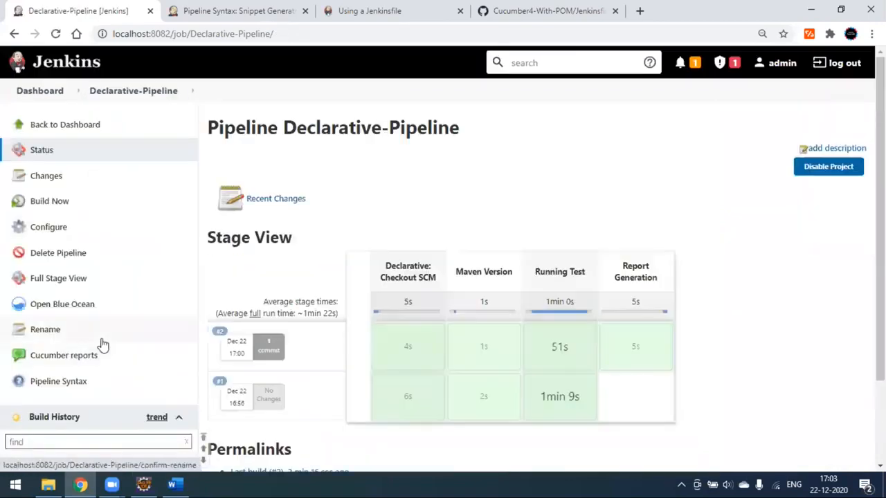
# Reopen the Declarative-Pipeline configuration and examine its general options and the Build Triggers section.
pyautogui.click(55, 231)
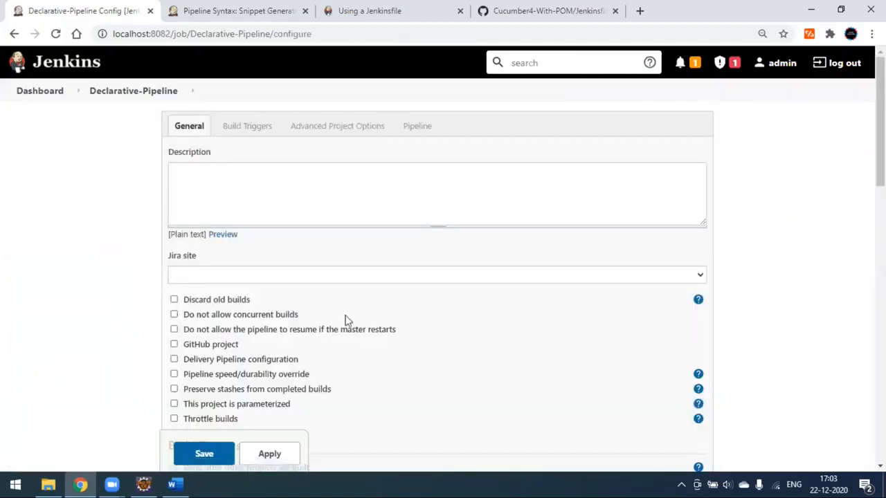
pyautogui.scroll(-2, 235, 229)
pyautogui.scroll(-2, 235, 229)
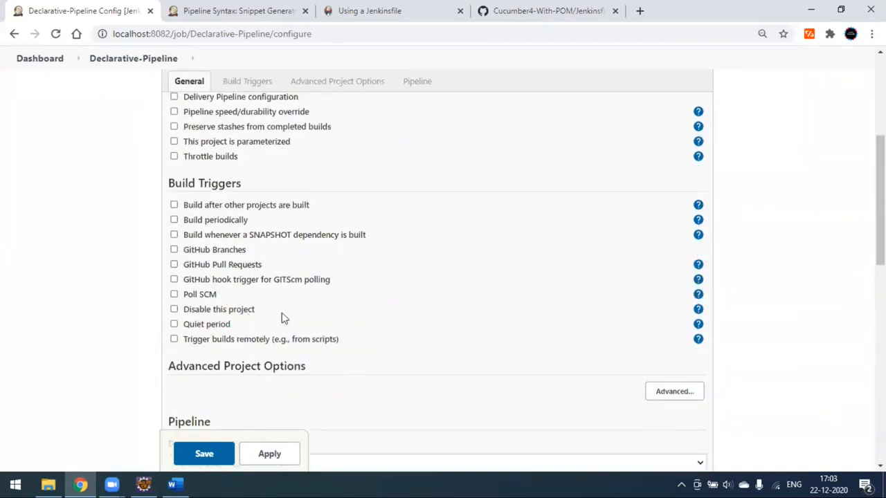
pyautogui.scroll(4, 419, 310)
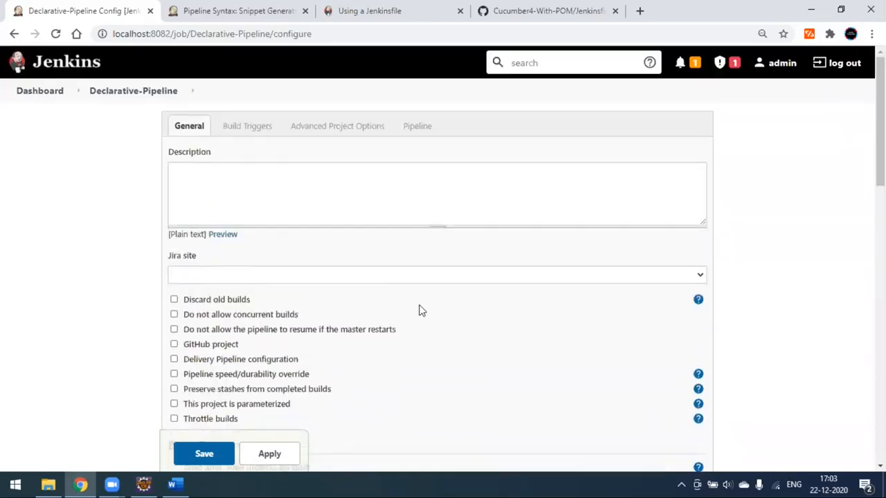
pyautogui.scroll(-4, 419, 311)
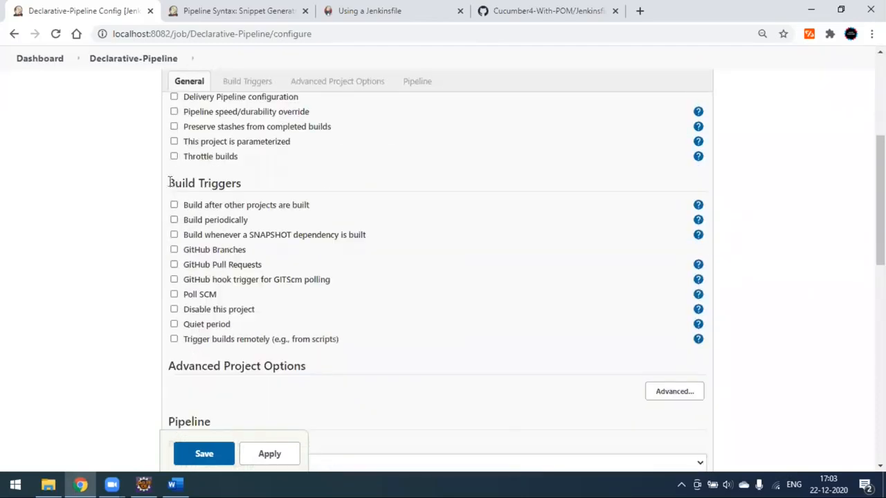
pyautogui.moveTo(169, 182); pyautogui.dragTo(258, 183)
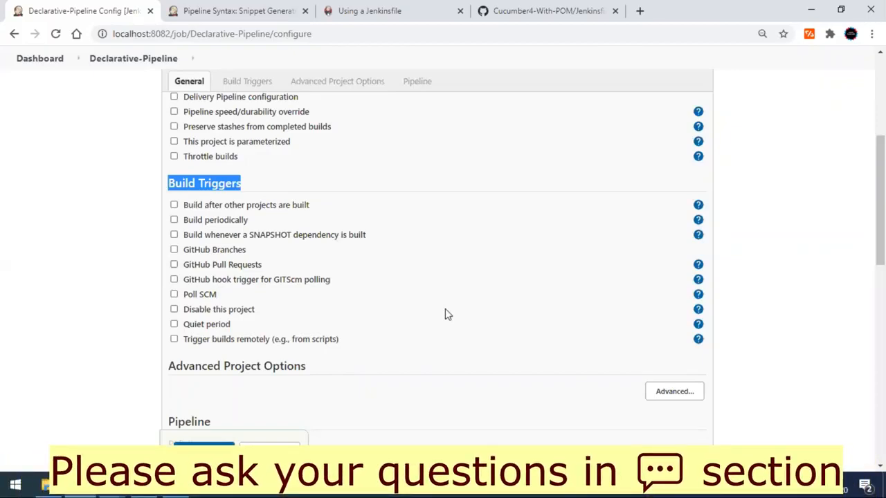
pyautogui.scroll(2, 446, 313)
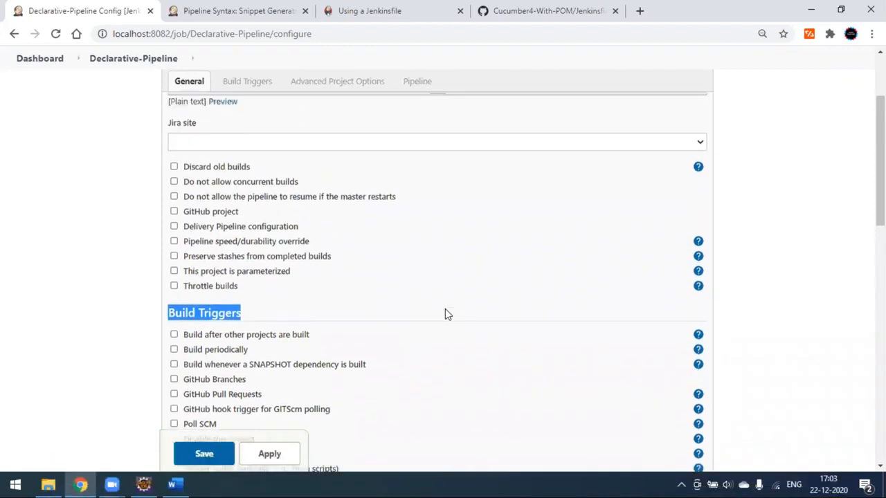